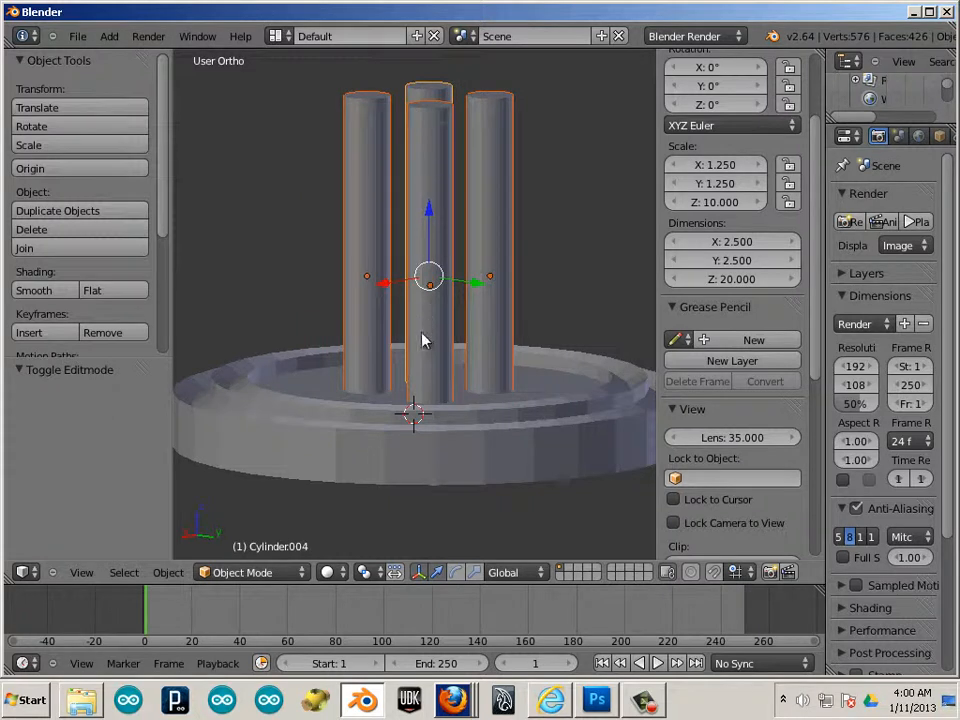
Step: Join the four selected thin cylinders into one object and lower it about 5.24 units along Z, through the button disc
left_click(169, 573)
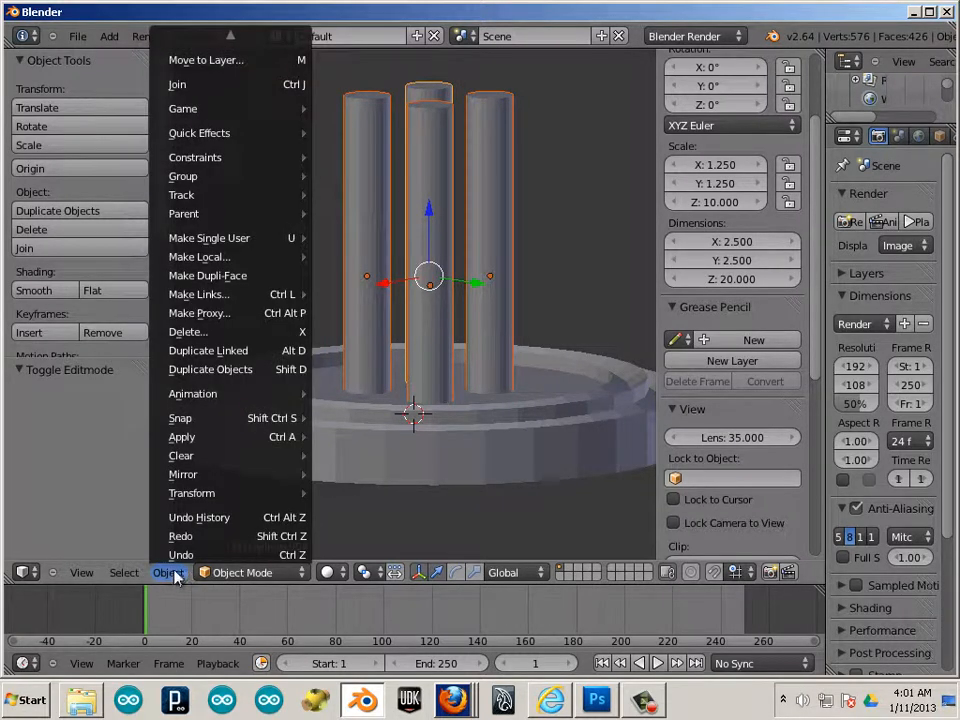
left_click(212, 86)
middle_click_drag(249, 122, 474, 236)
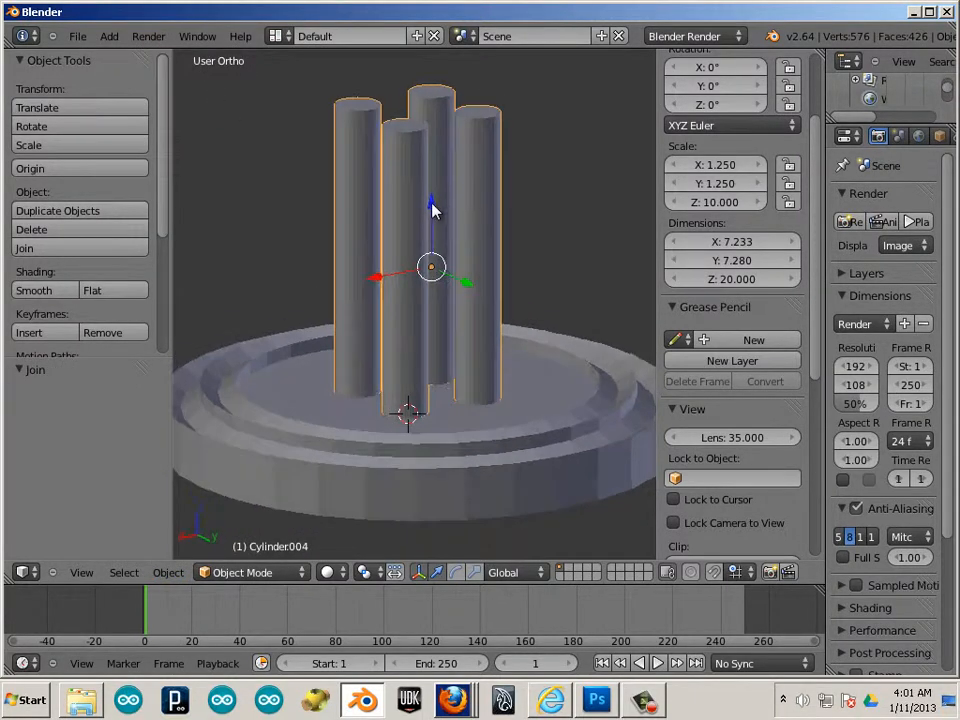
key("g")
key("z")
left_click(422, 310)
middle_click_drag(400, 373, 420, 437)
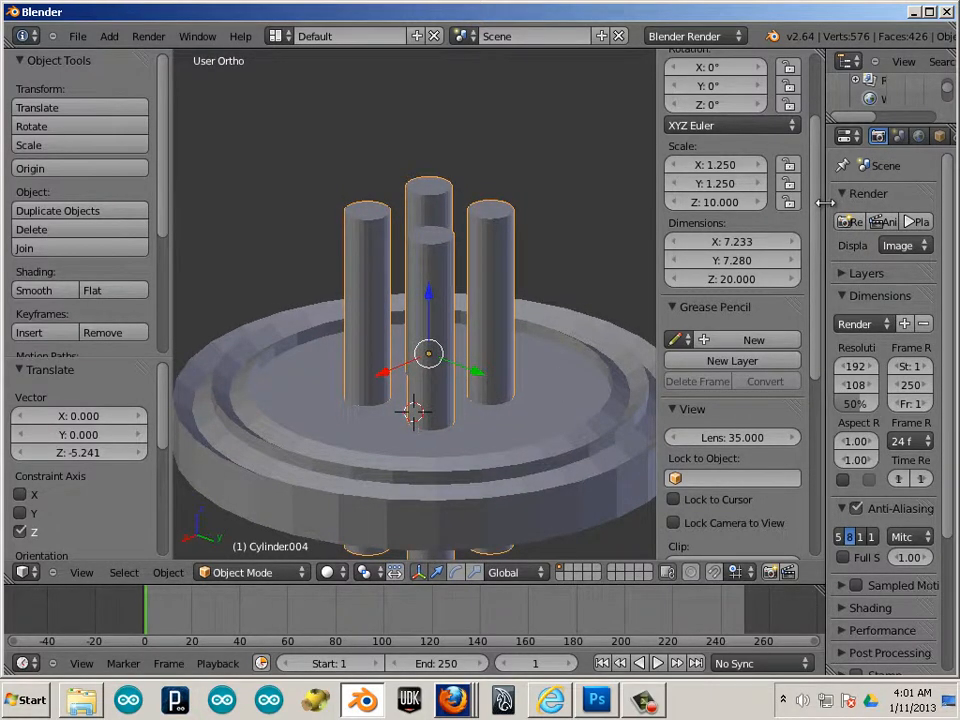
Step: Rename the joined cylinders object as button_holes
left_click_drag(822, 203, 620, 203)
left_click(735, 138)
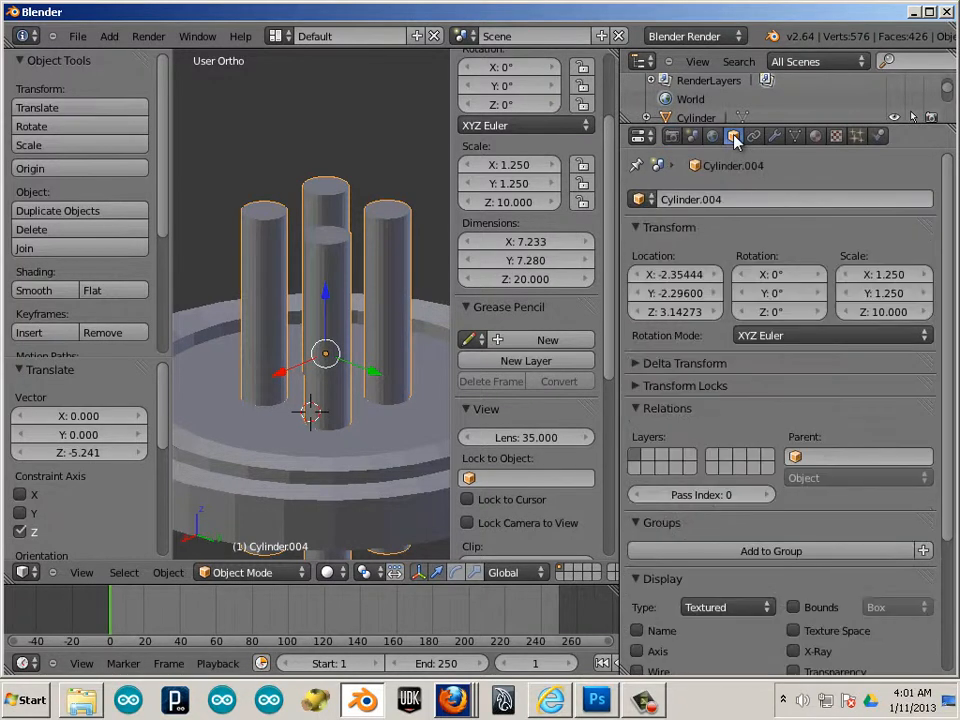
left_click(711, 199)
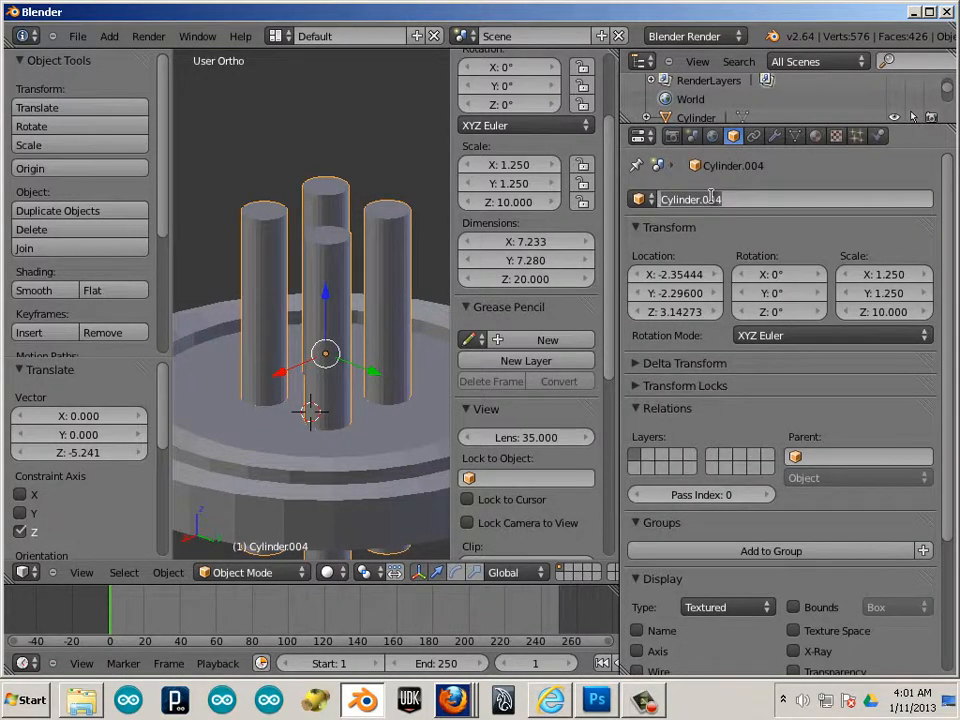
type("buttonhole")
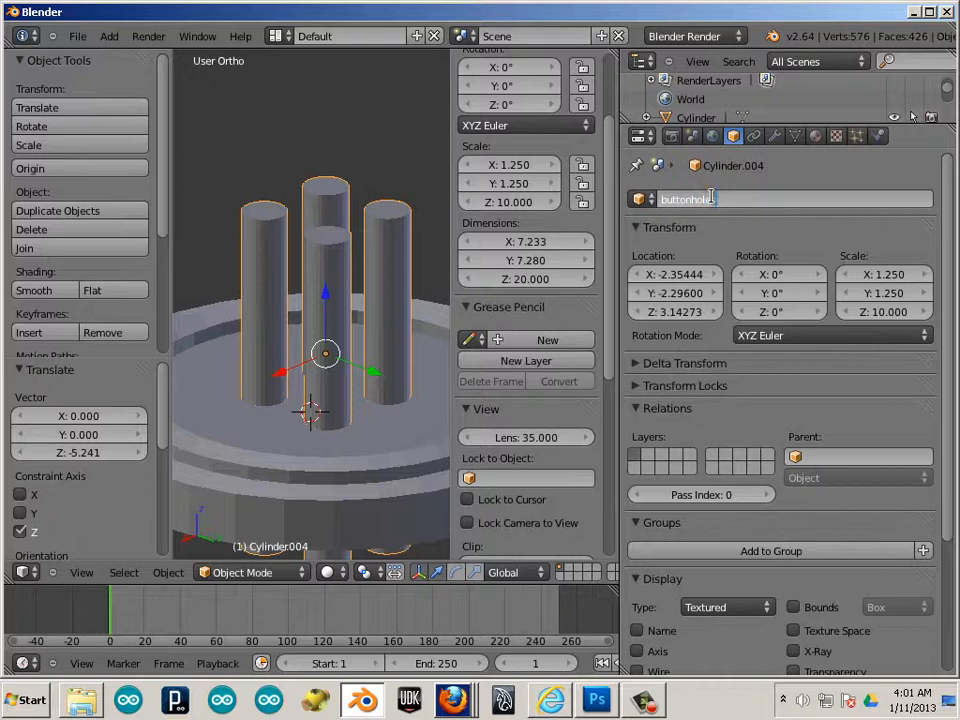
type("s")
key("Return")
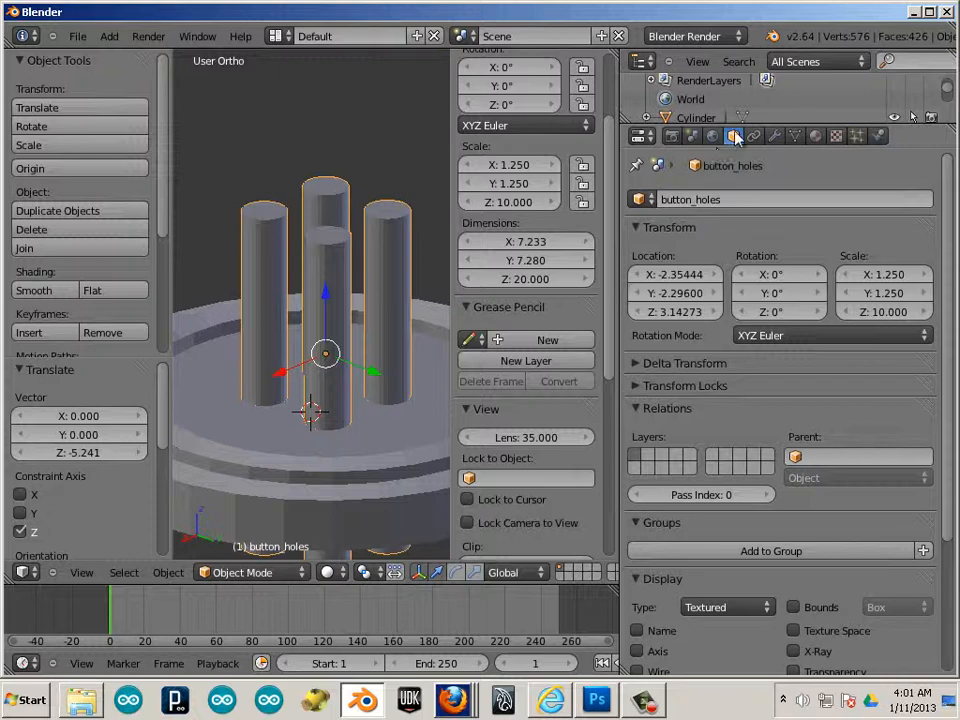
Step: Add a Boolean modifier to the round button disc and set its operation to Difference
right_click(418, 471)
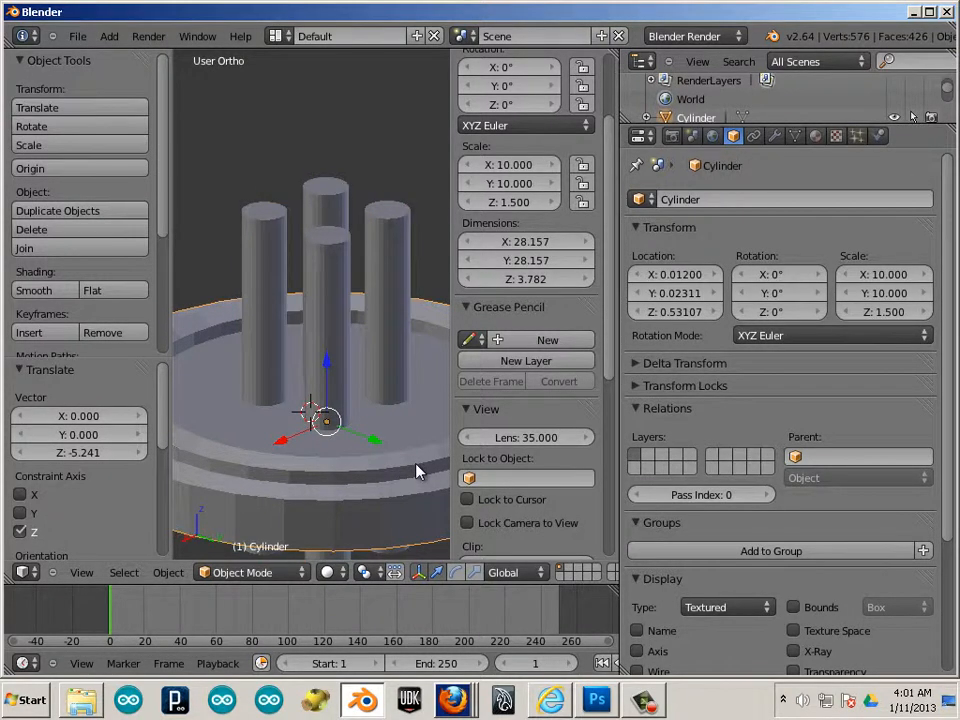
left_click(776, 141)
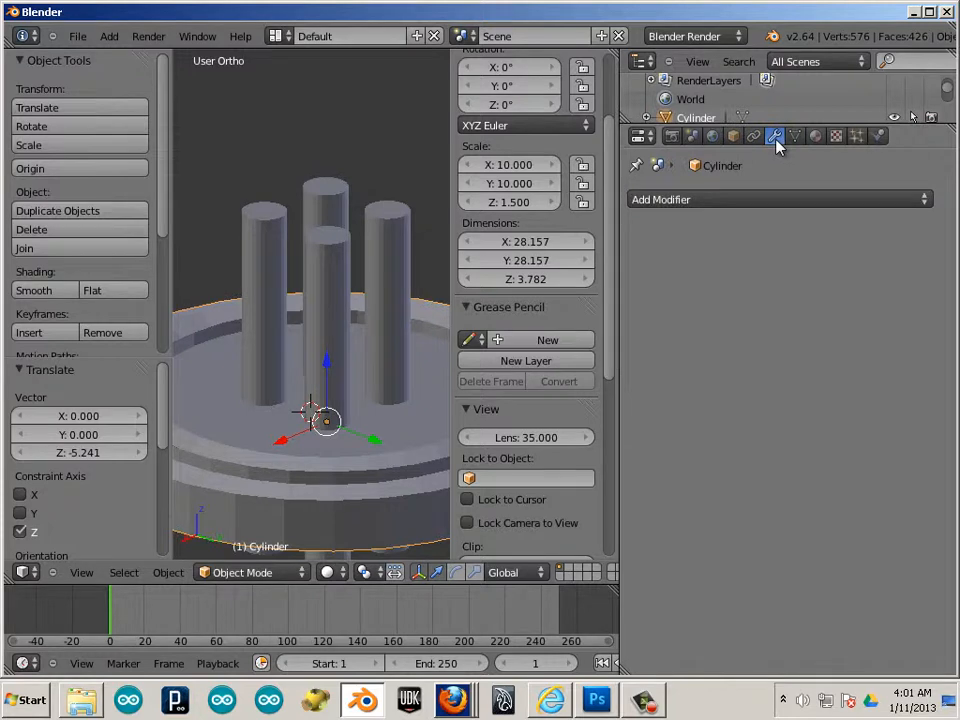
left_click(685, 205)
left_click(689, 203)
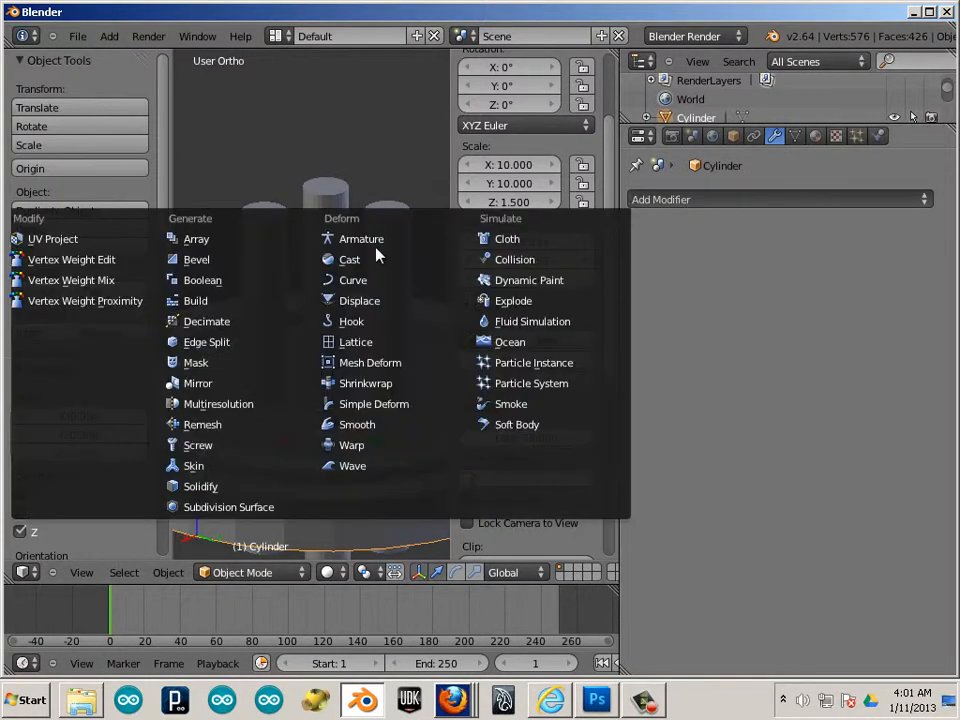
left_click(244, 288)
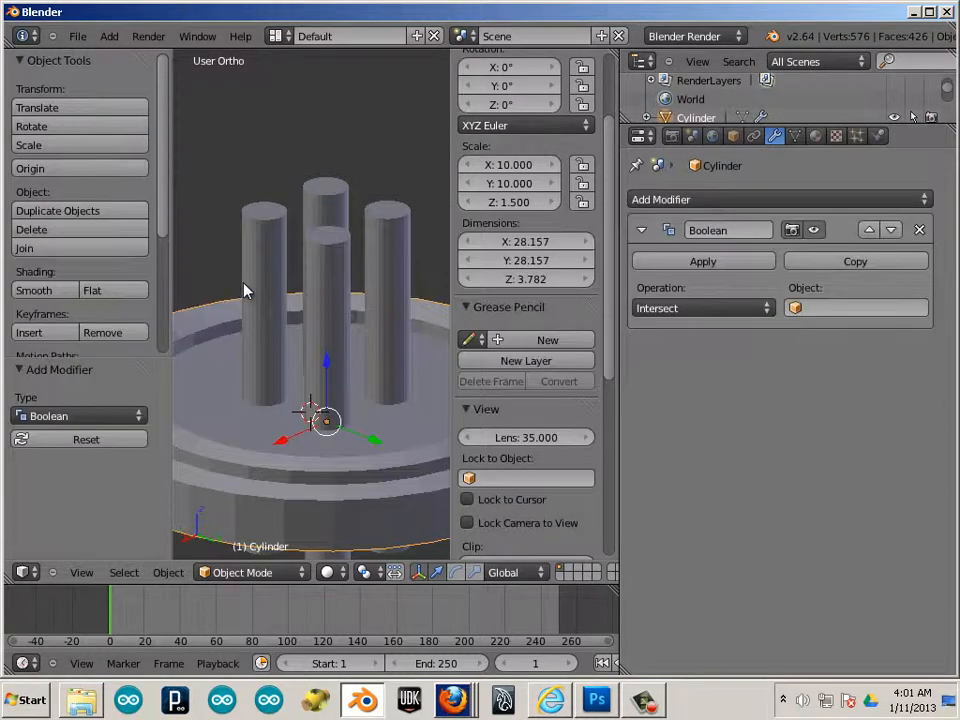
left_click(681, 308)
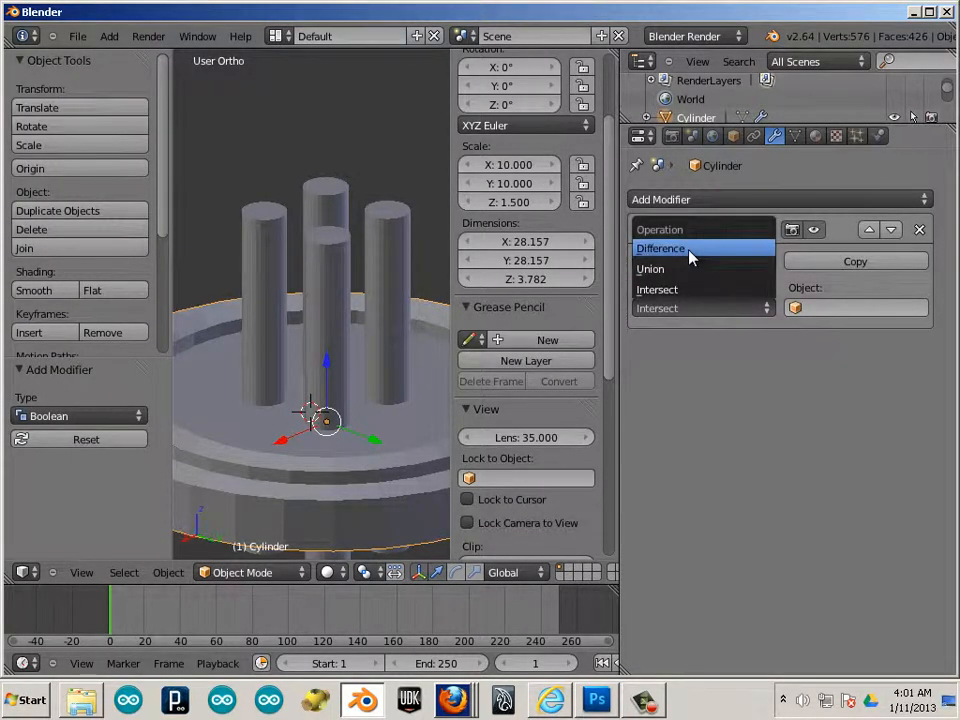
left_click(690, 258)
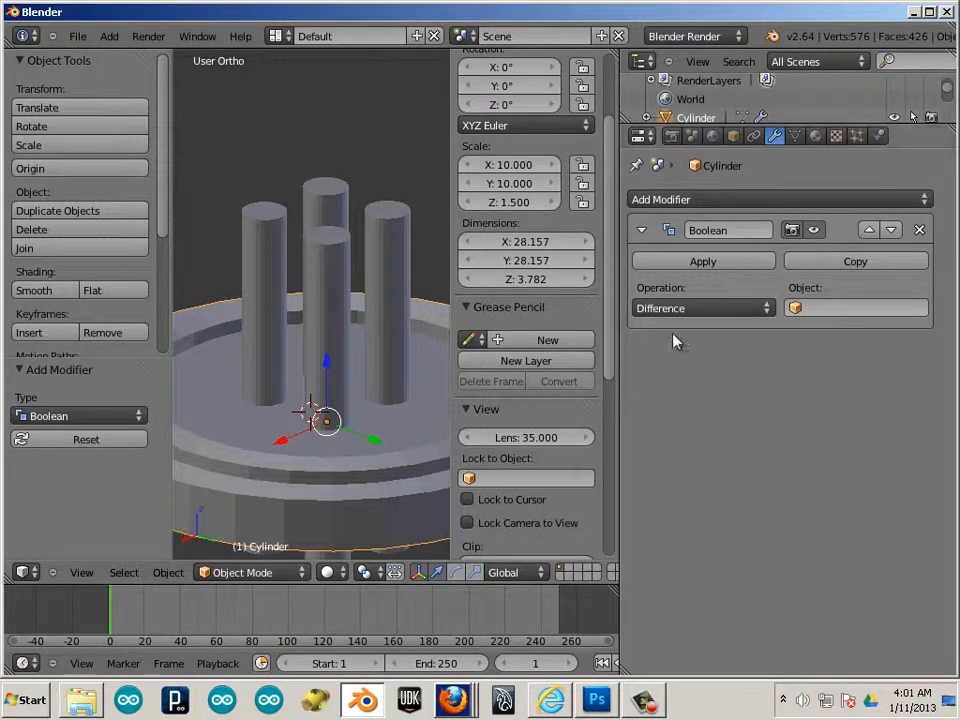
Step: Try Union and Intersect as the Boolean operation and return it to Difference
left_click(690, 308)
left_click(667, 270)
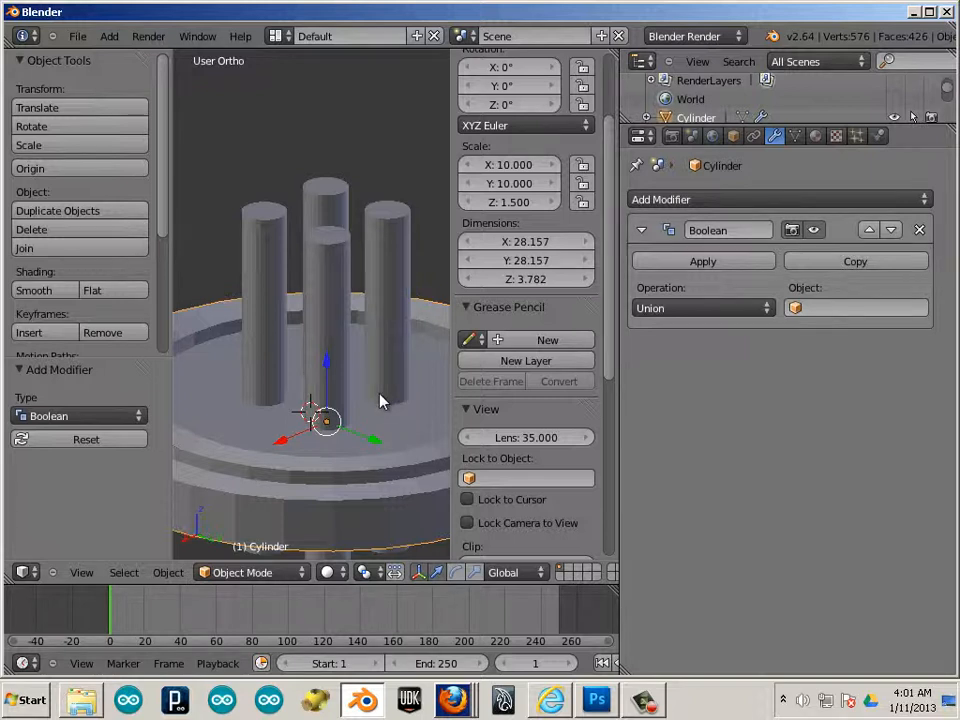
left_click(765, 309)
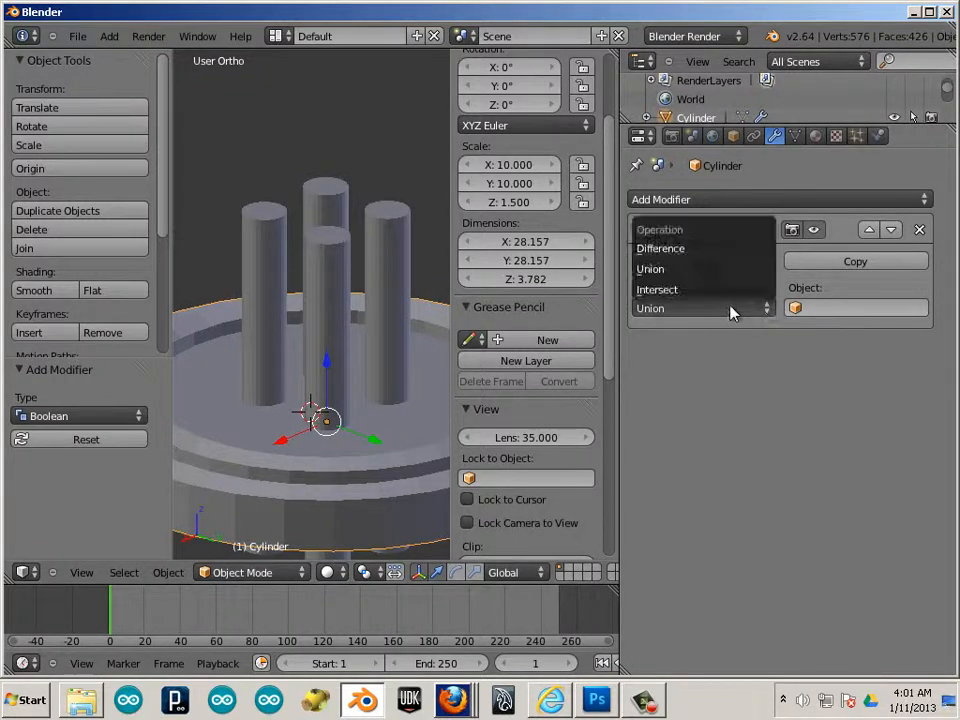
left_click(704, 291)
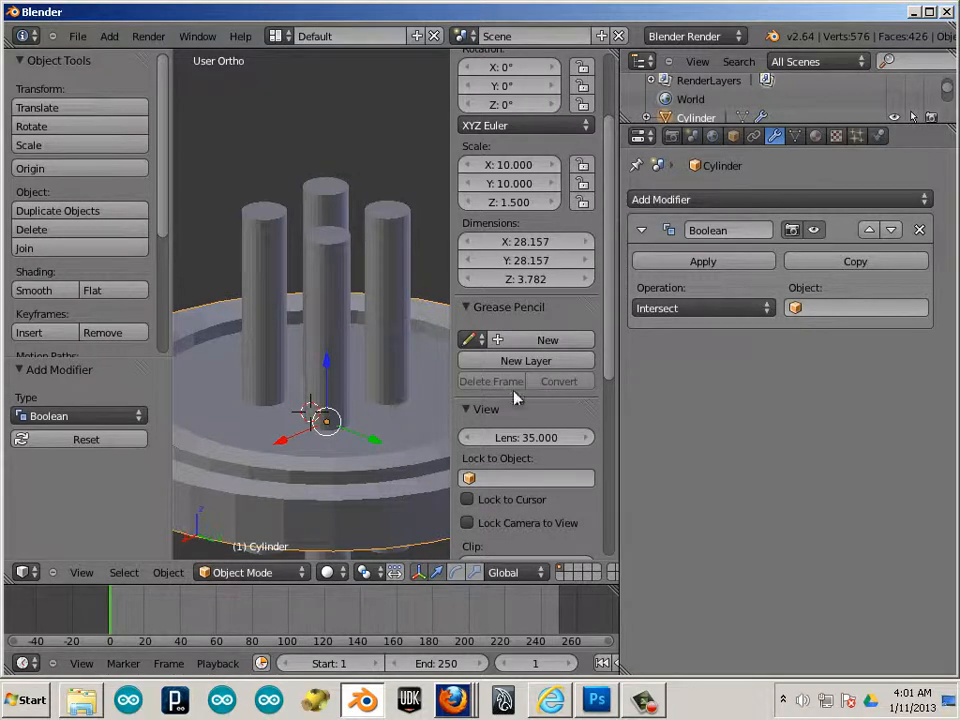
left_click(722, 308)
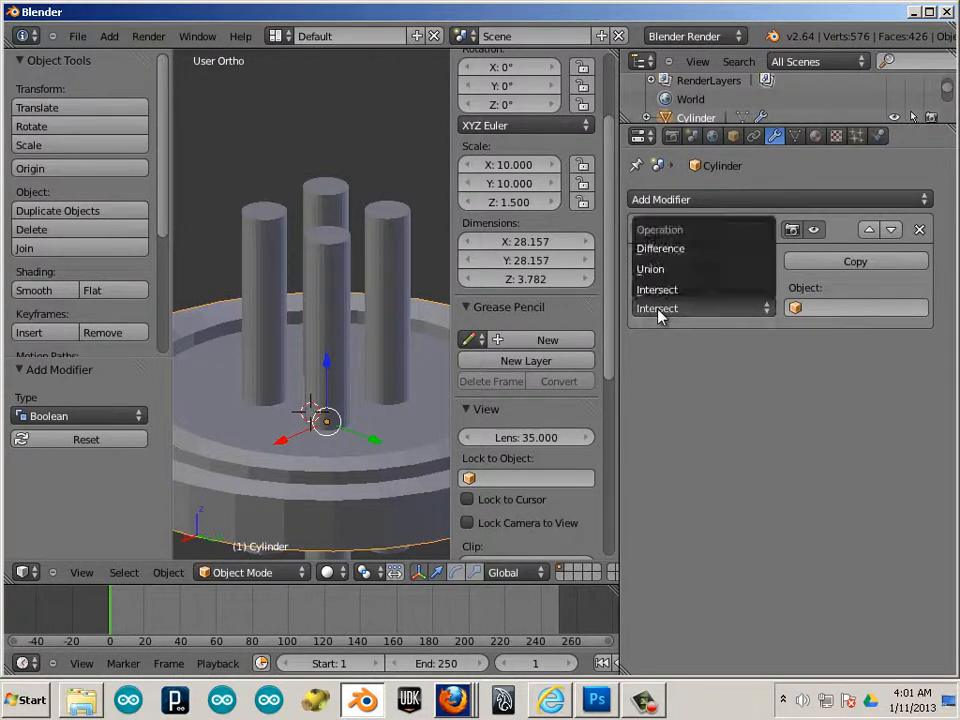
left_click(666, 249)
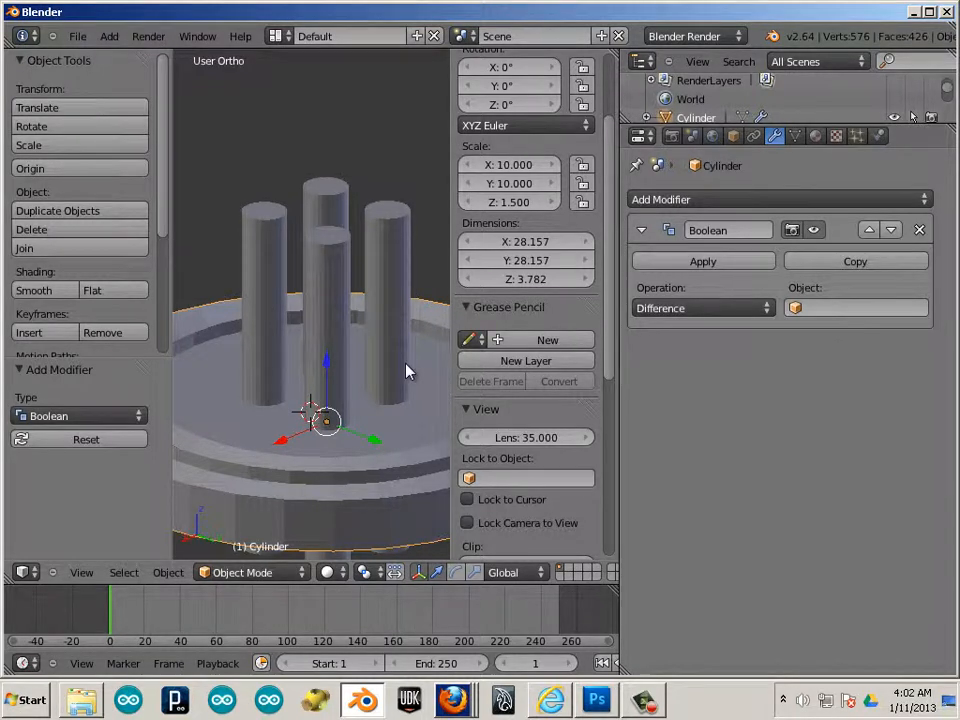
left_click(680, 307)
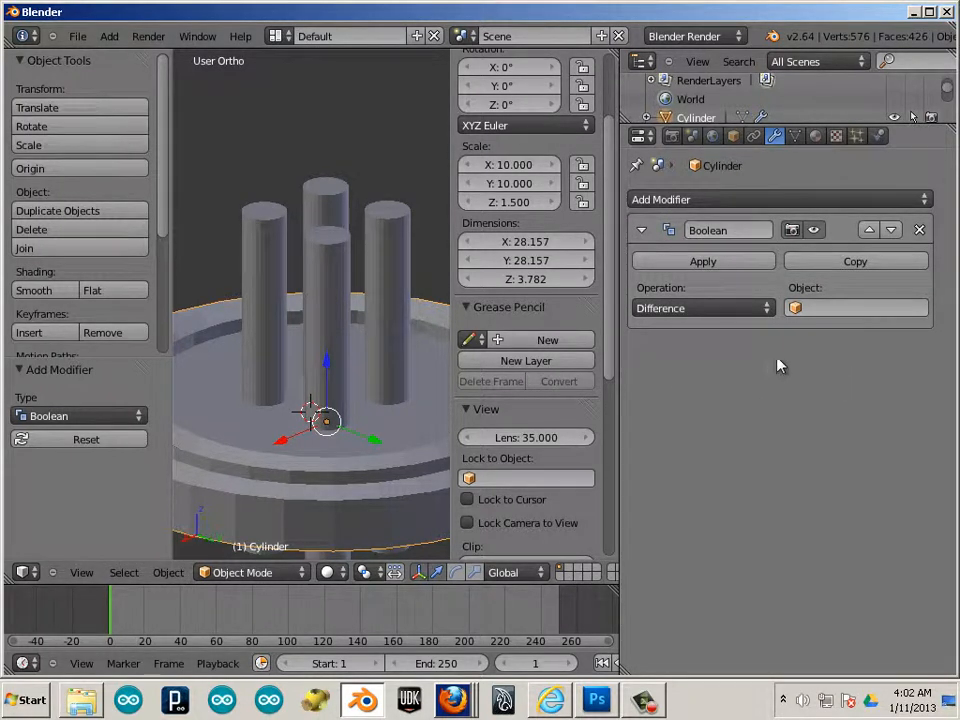
Step: Set button_holes as the Boolean modifier's object and check the cut in wireframe before returning to solid display
left_click(798, 307)
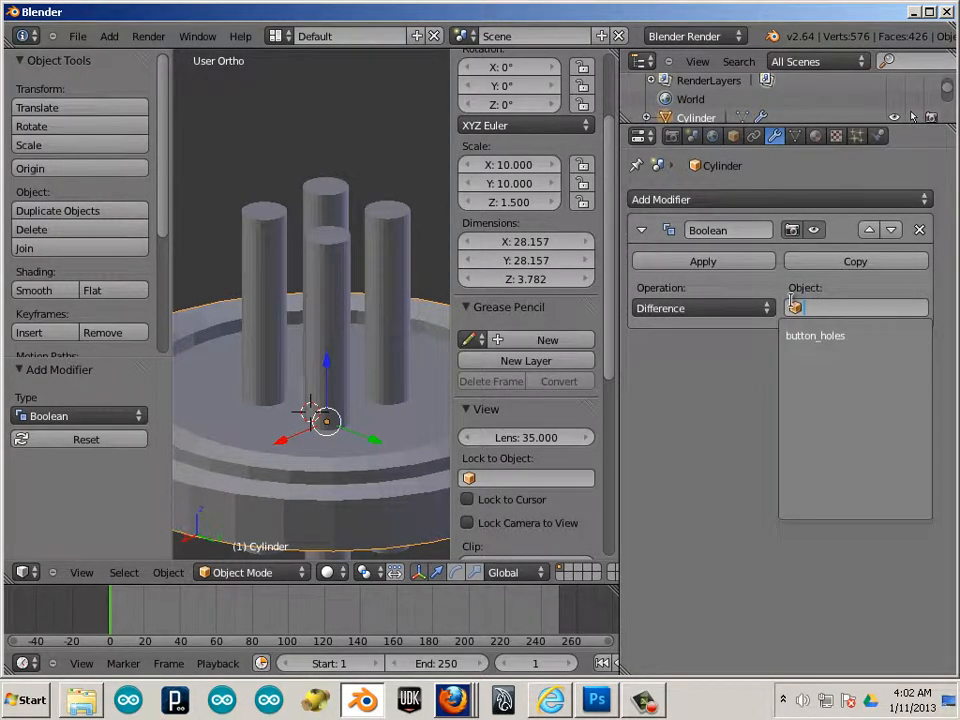
left_click(816, 335)
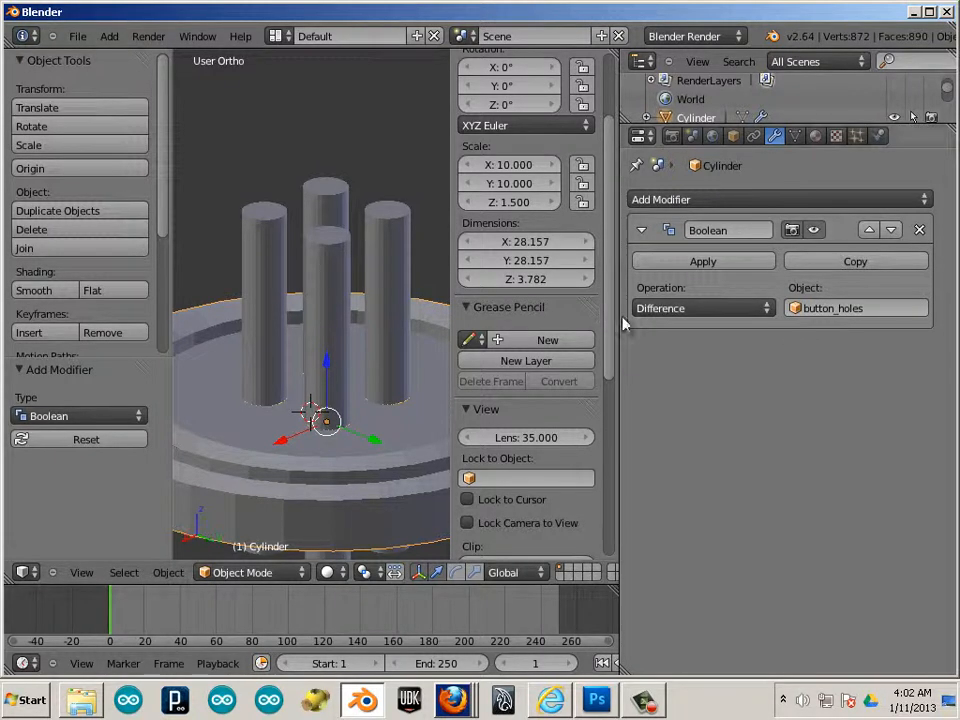
left_click_drag(619, 317, 905, 380)
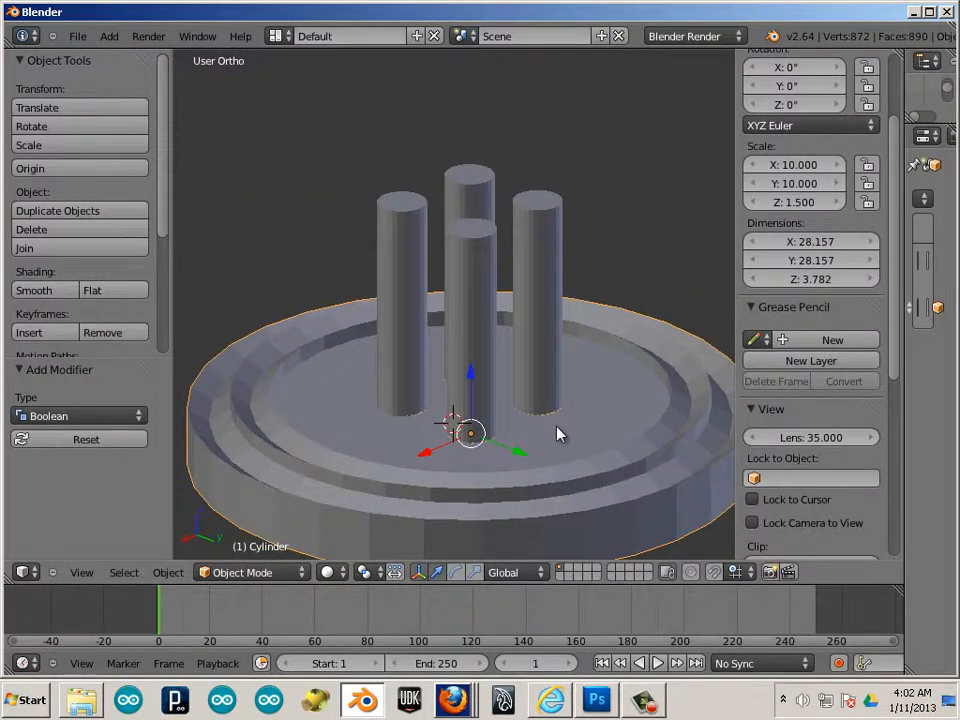
key("z")
middle_click_drag(489, 414, 499, 514)
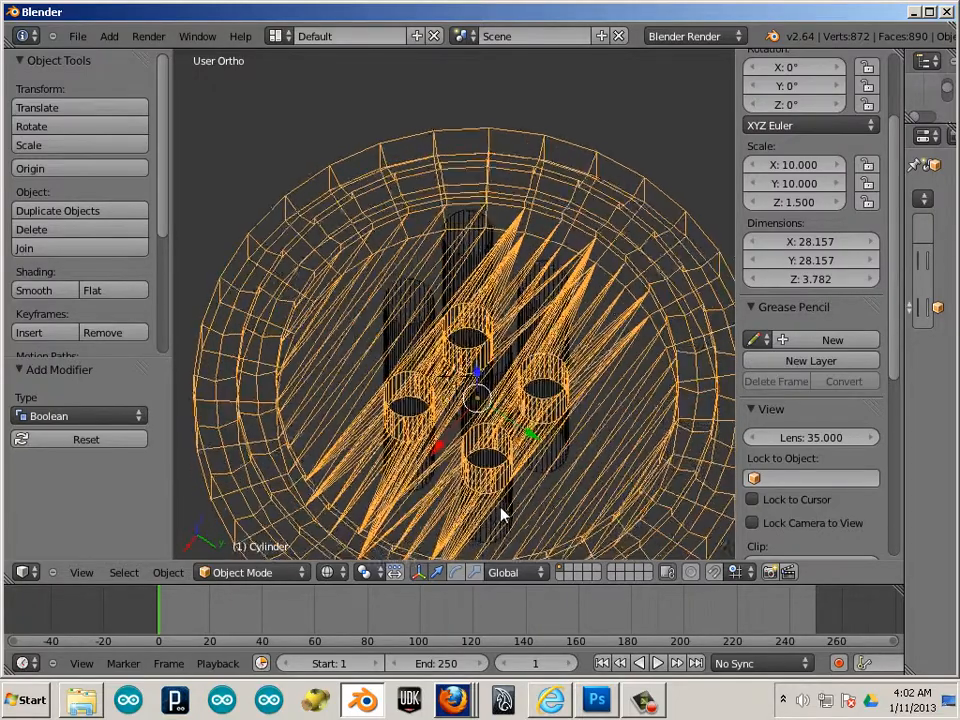
scroll(568, 493, "up", 3)
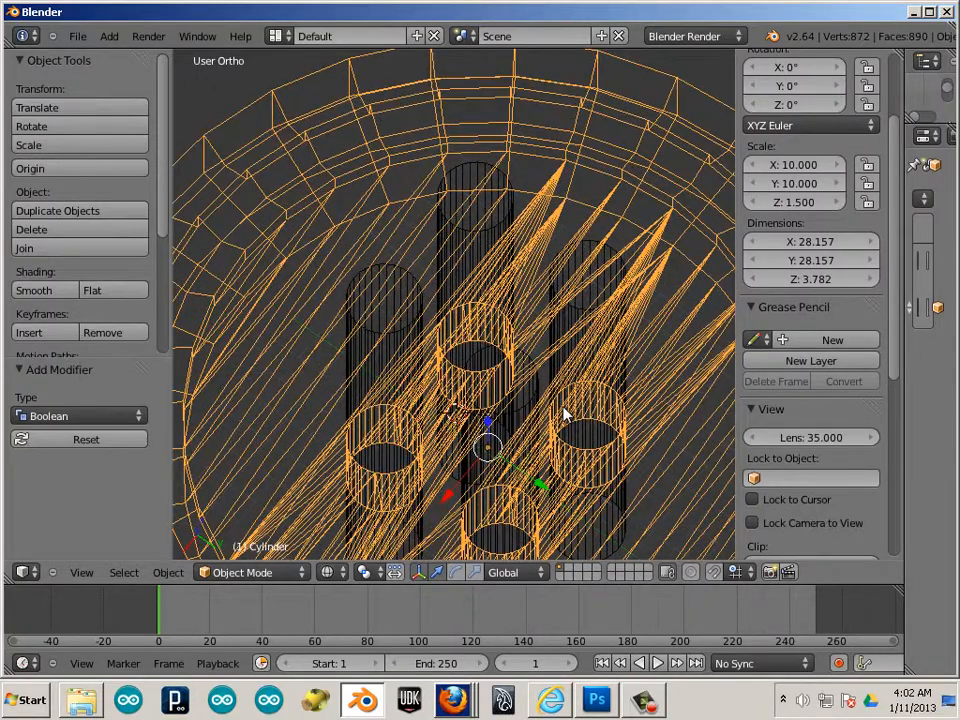
key("z")
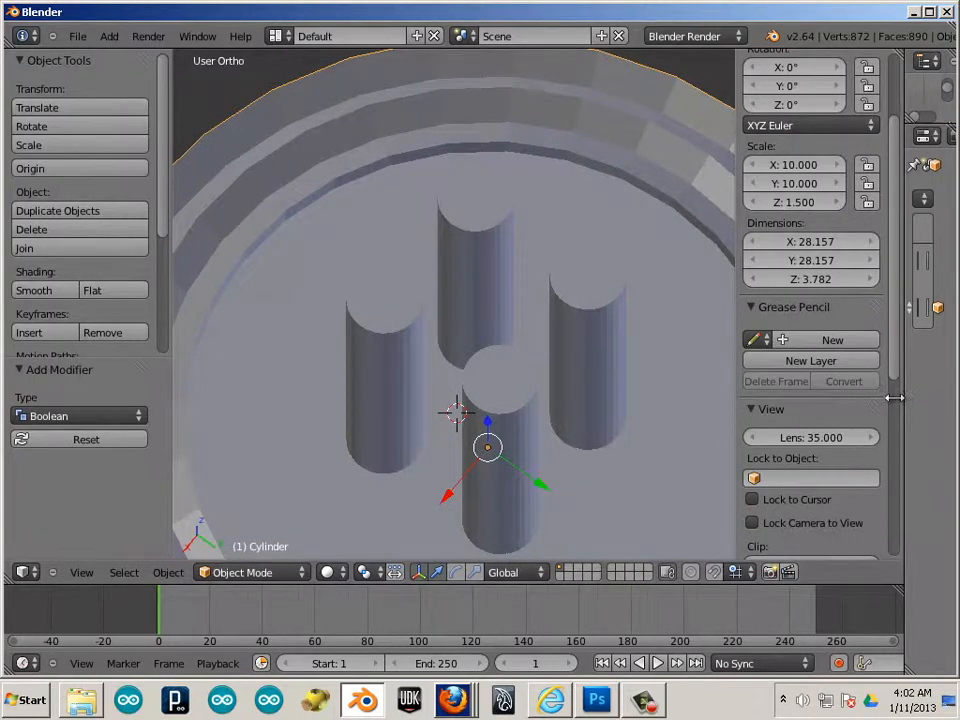
Step: Apply the Boolean modifier to the button disc
left_click_drag(898, 396, 673, 388)
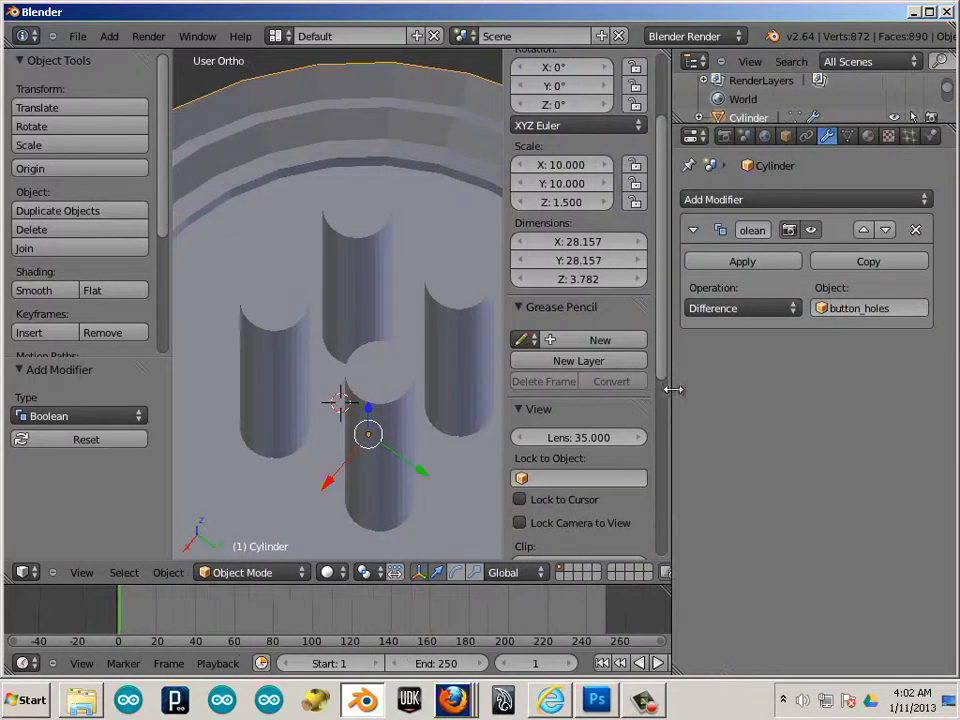
left_click(725, 270)
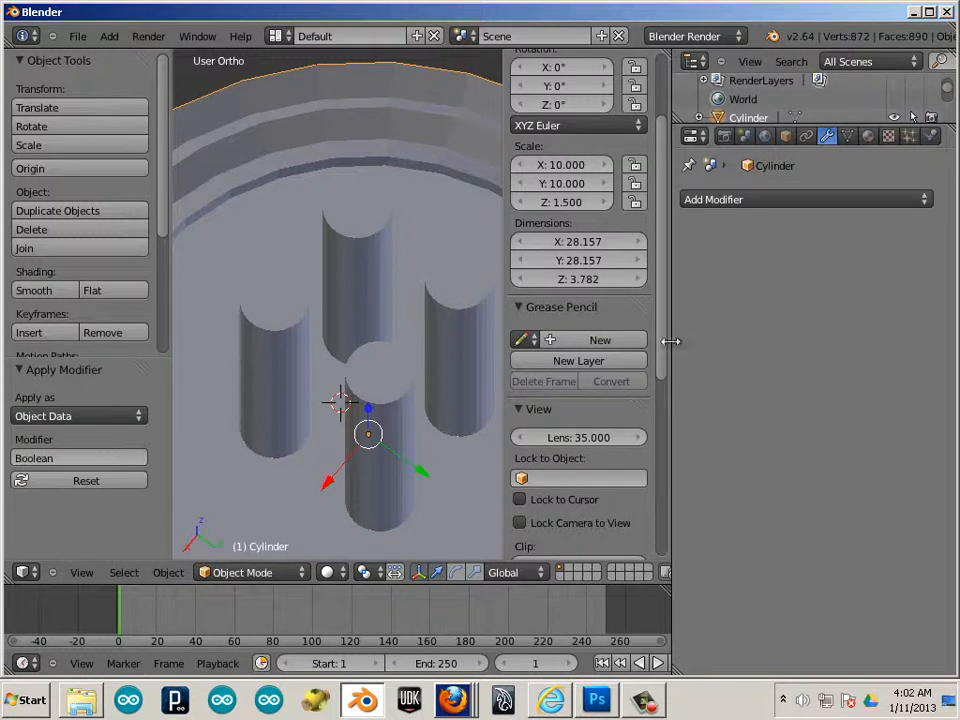
left_click_drag(671, 341, 931, 400)
Step: Raise the button_holes cylinders about 23.64 units along Z, clear of the button disc
scroll(403, 369, "down", 7)
middle_click_drag(403, 369, 504, 277)
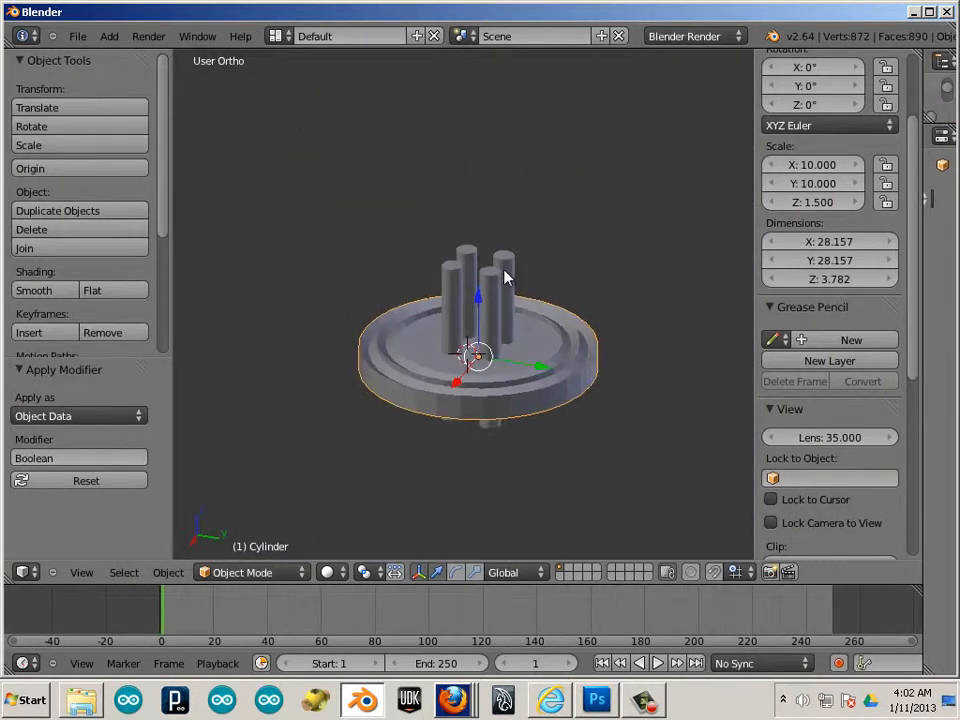
right_click(495, 279)
key("g")
key("z")
left_click(489, 90)
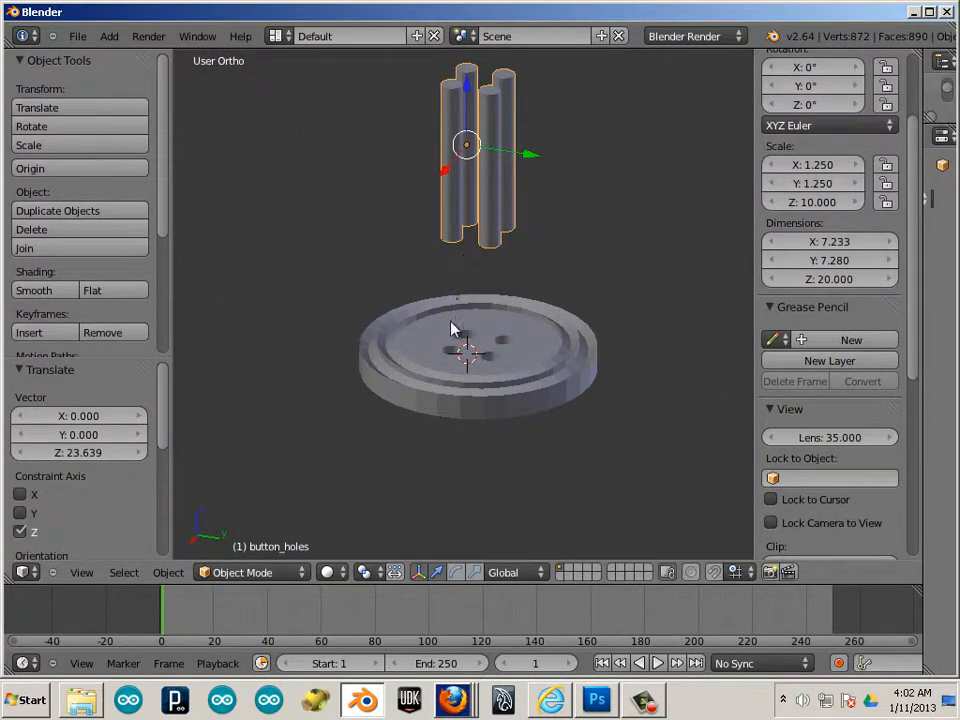
Step: Examine the four holes in the button disc, select the disc and inspect its mesh around the holes in wireframe
middle_click_drag(452, 330, 527, 386)
scroll(527, 386, "up", 6)
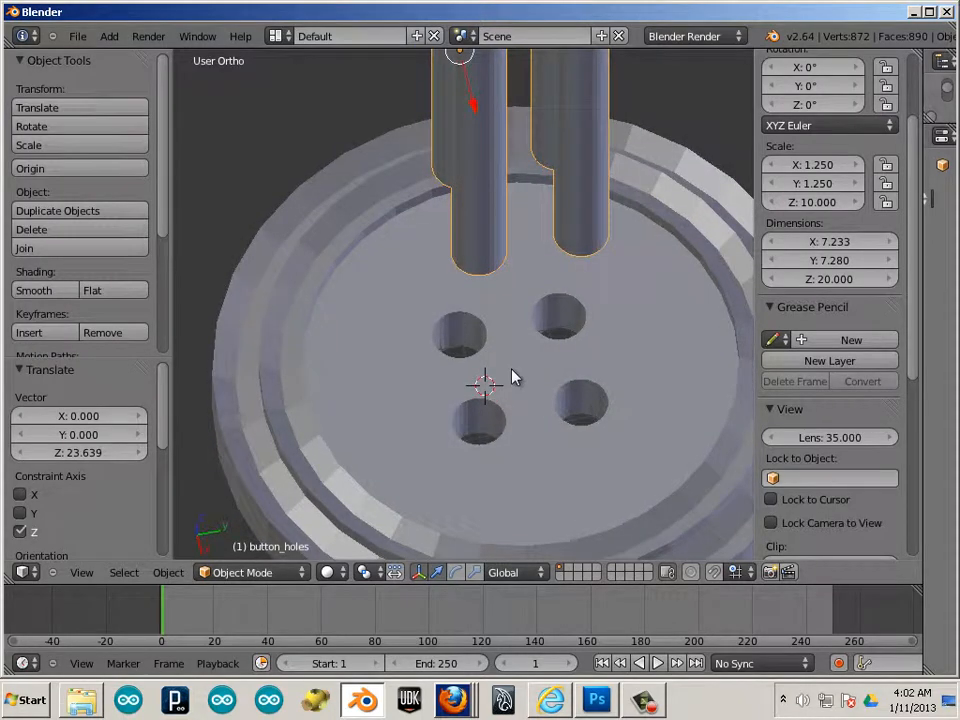
scroll(510, 375, "down", 4)
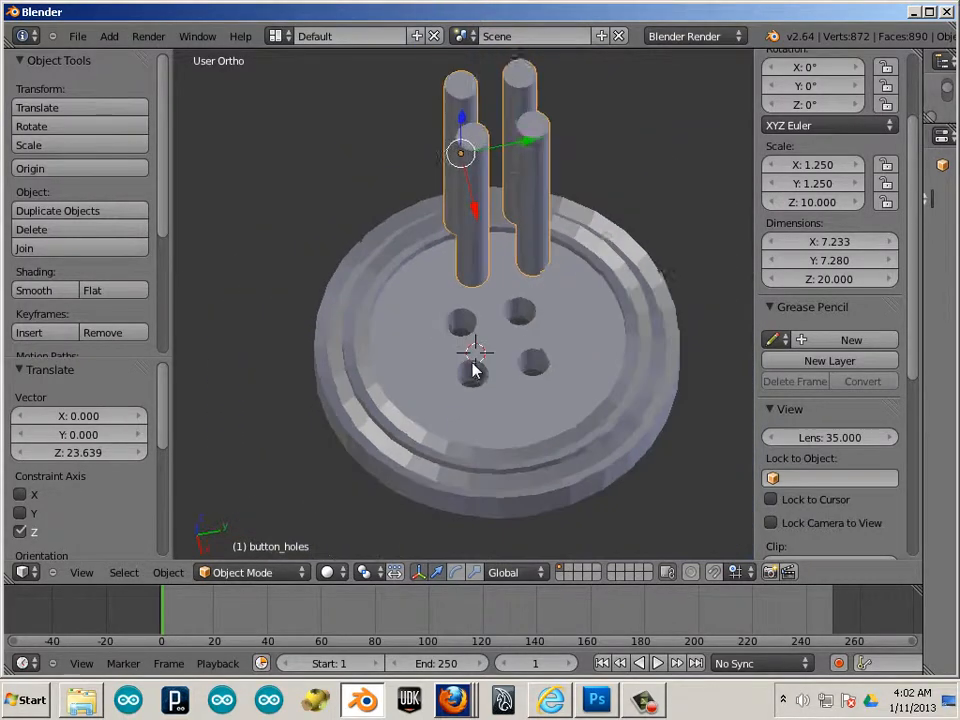
middle_click_drag(510, 375, 418, 372)
scroll(438, 334, "up", 2)
right_click(418, 372)
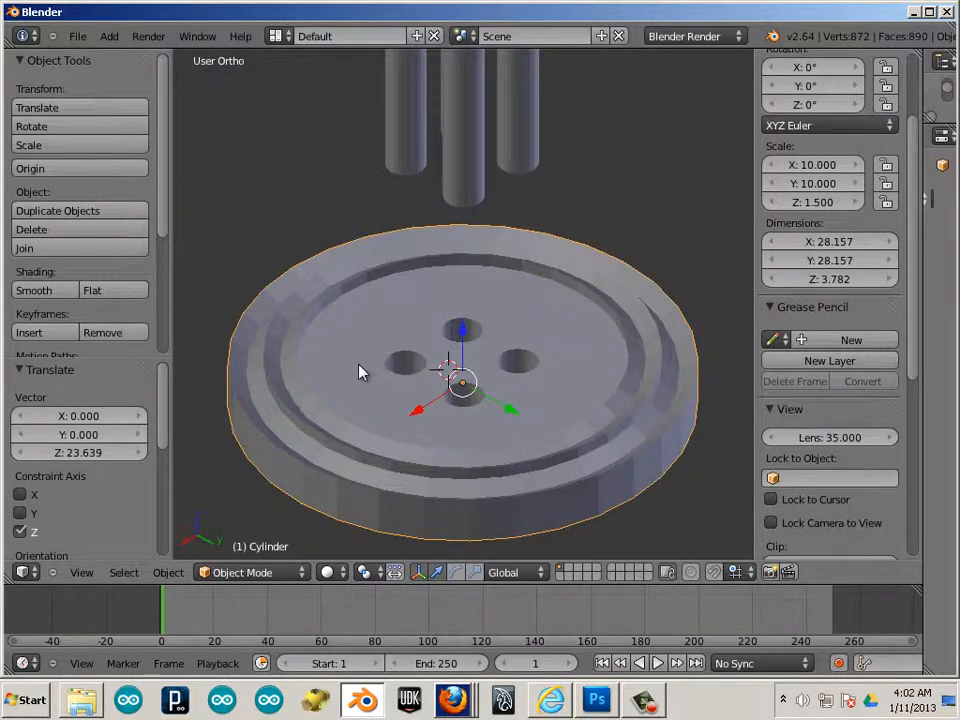
scroll(443, 383, "up", 3)
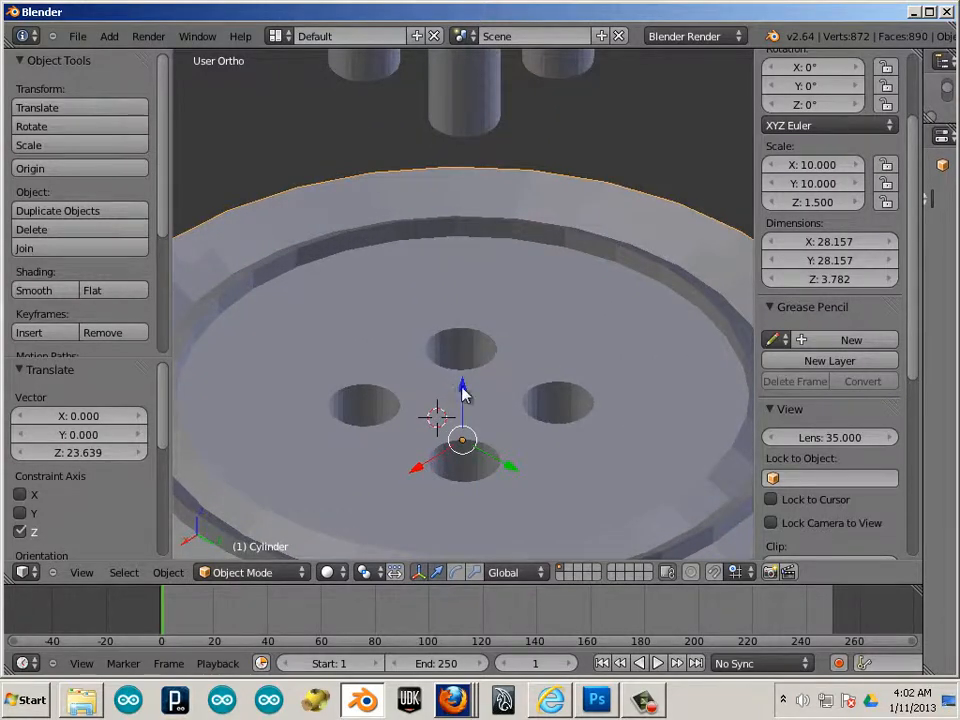
key("z")
middle_click_drag(460, 400, 452, 330)
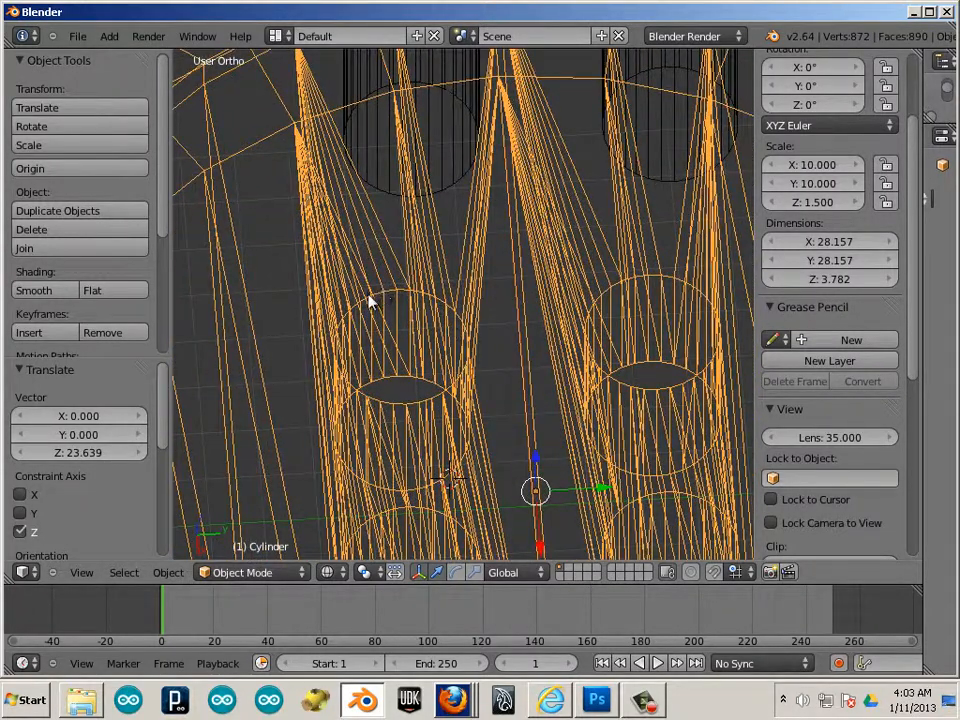
middle_click_drag(293, 77, 380, 130)
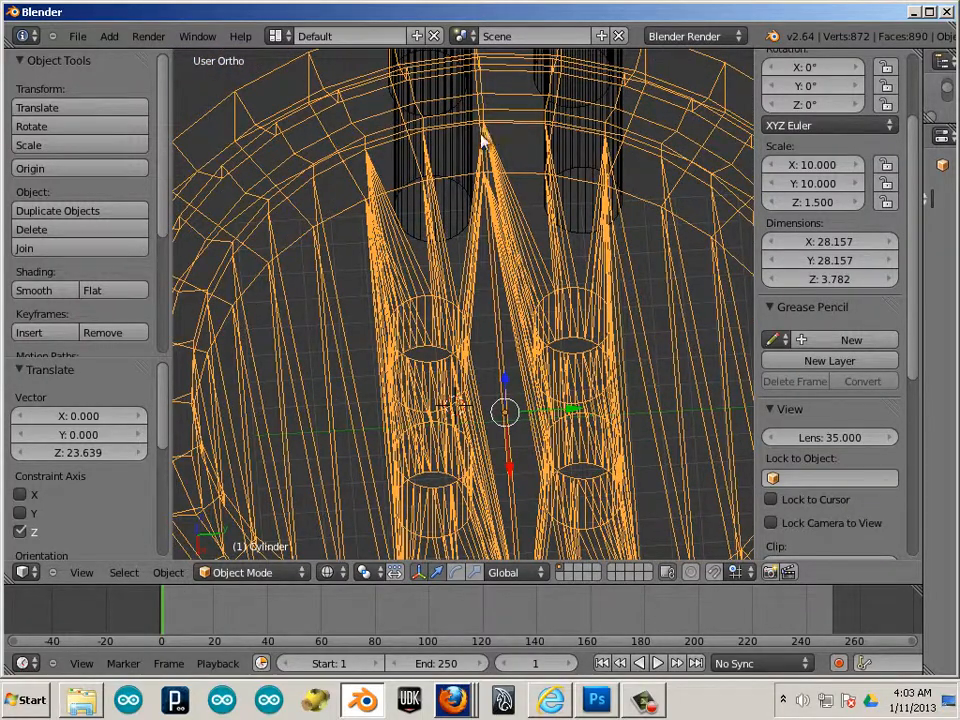
Step: Return to solid display and look over the button disc with its four holes
mouse_move(482, 139)
middle_mouse_down()
mouse_move(456, 208)
mouse_move(514, 231)
middle_mouse_up()
key("z")
scroll(460, 307, "down", 3)
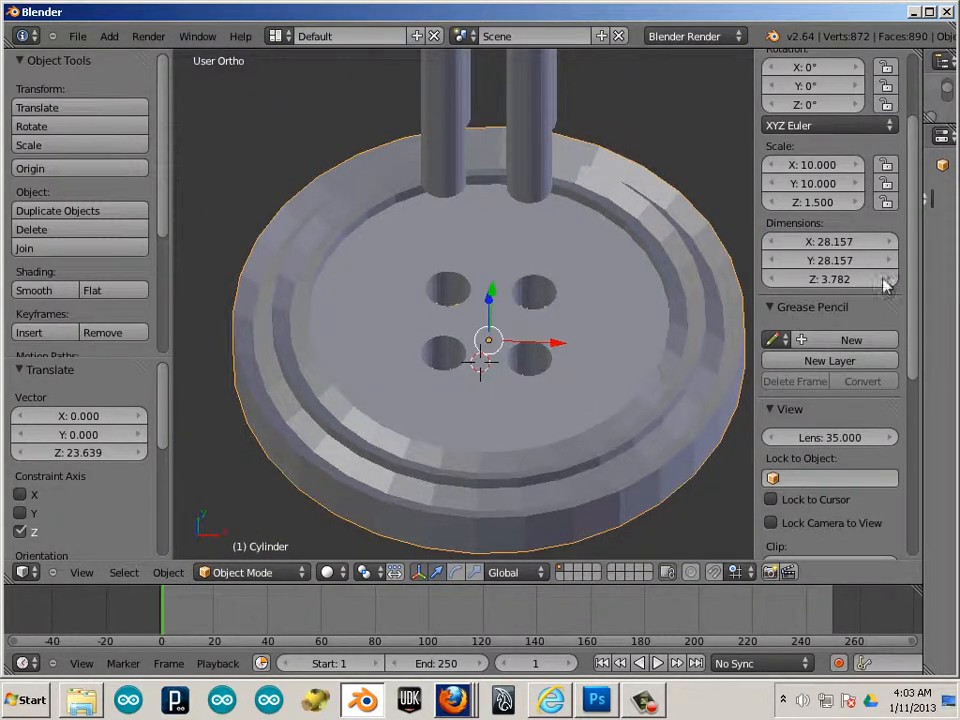
Step: Add a Multiresolution modifier to the button disc and subdivide it once with Catmull-Clark
left_click_drag(922, 274, 656, 240)
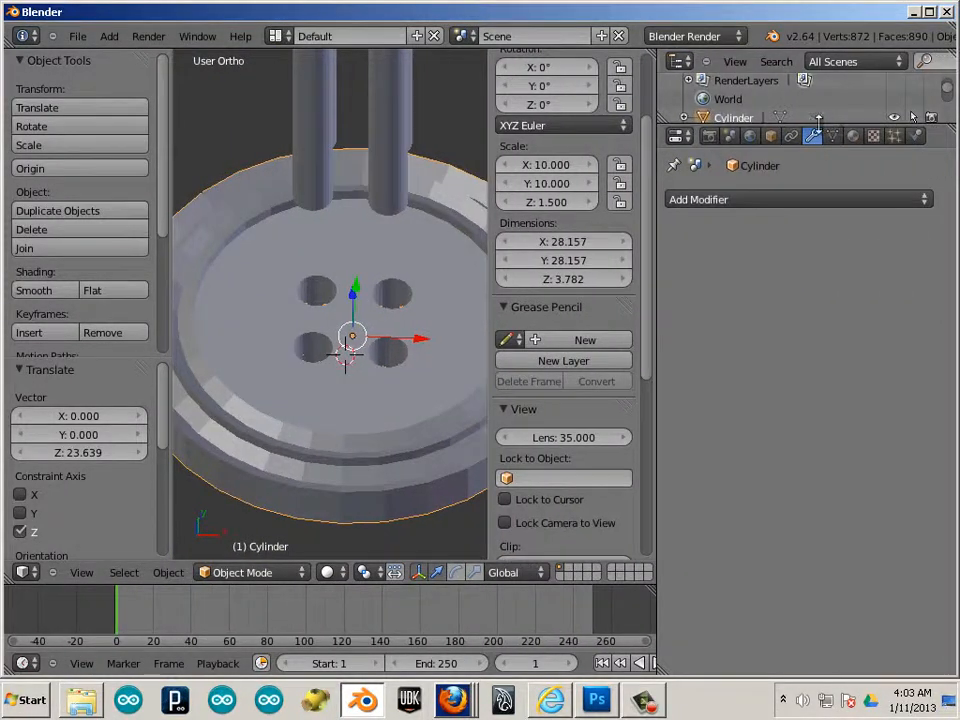
left_click(808, 201)
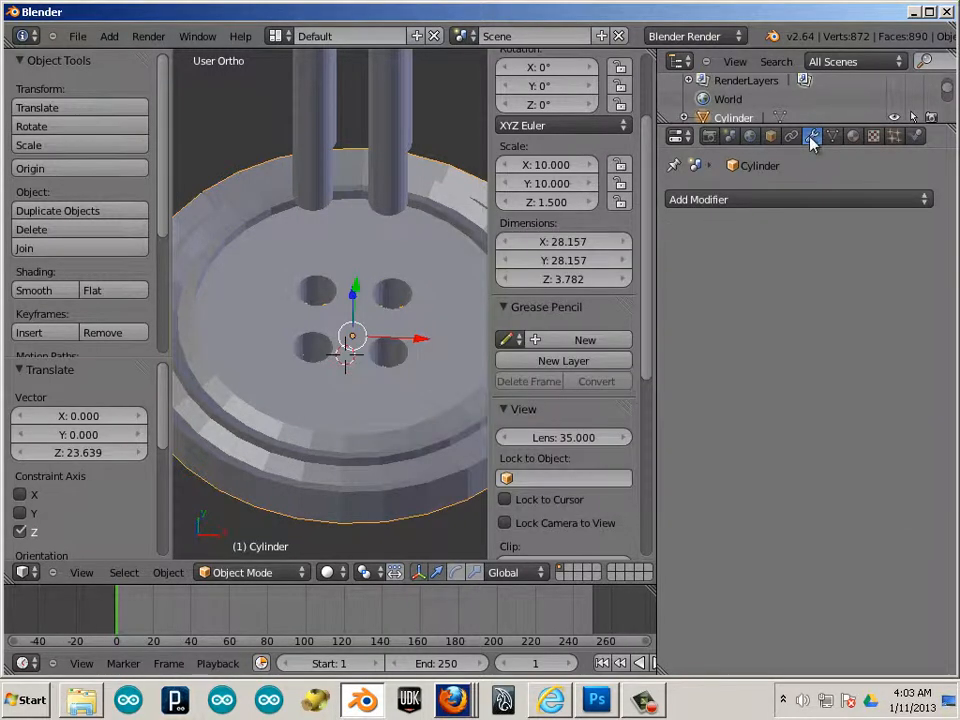
left_click(699, 199)
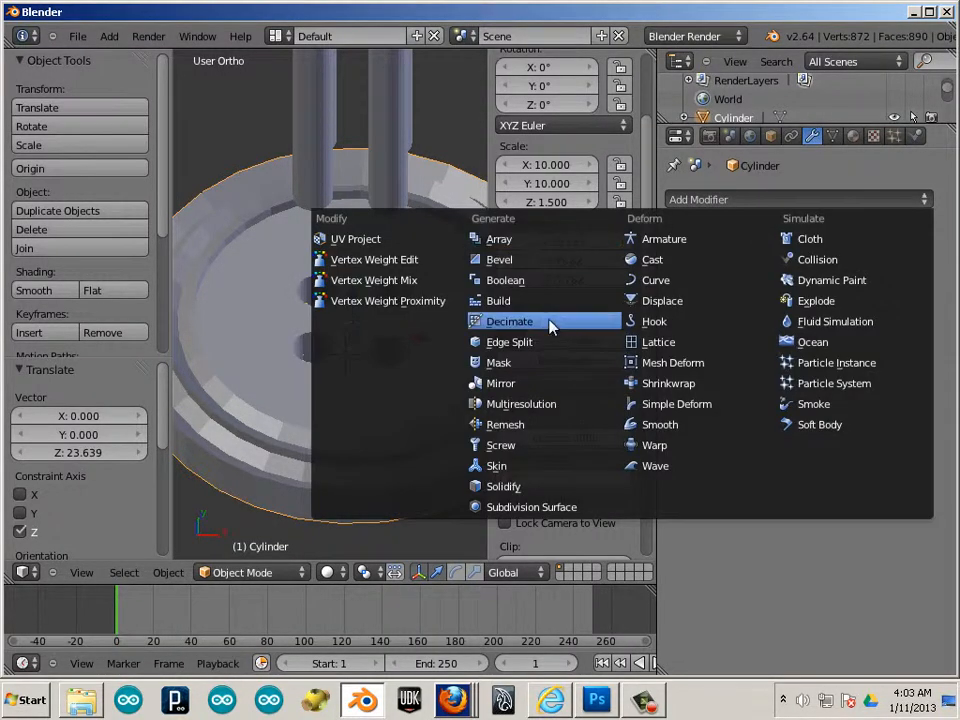
left_click(545, 405)
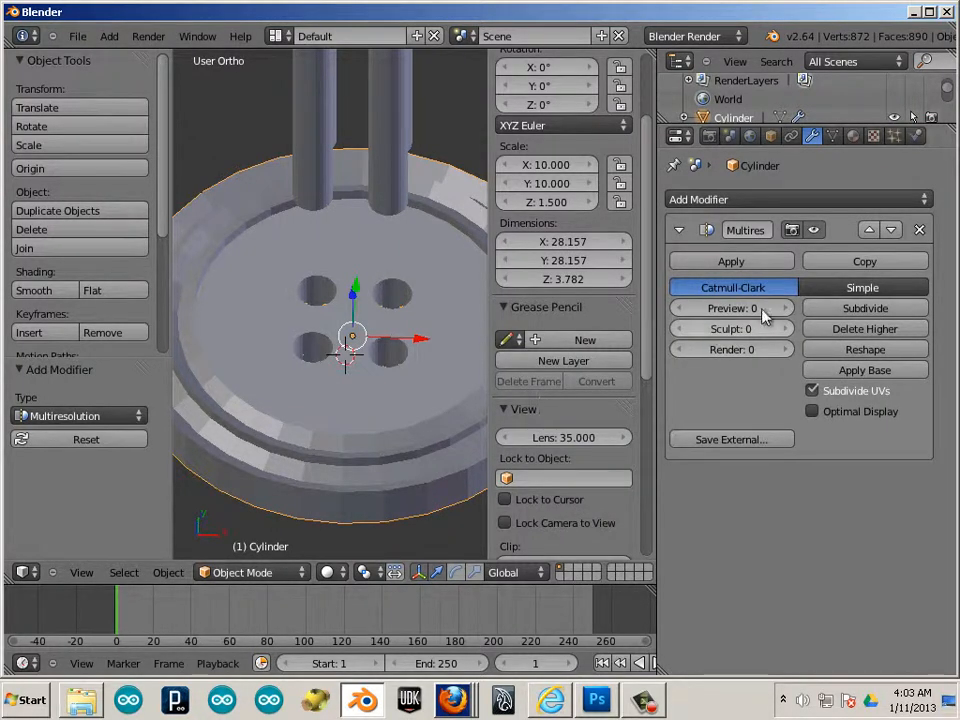
left_click(806, 308)
Step: Move the disc about -2.47 in X, -2.20 in Y and -1.74 in Z, and examine its surface around the holes
key("g")
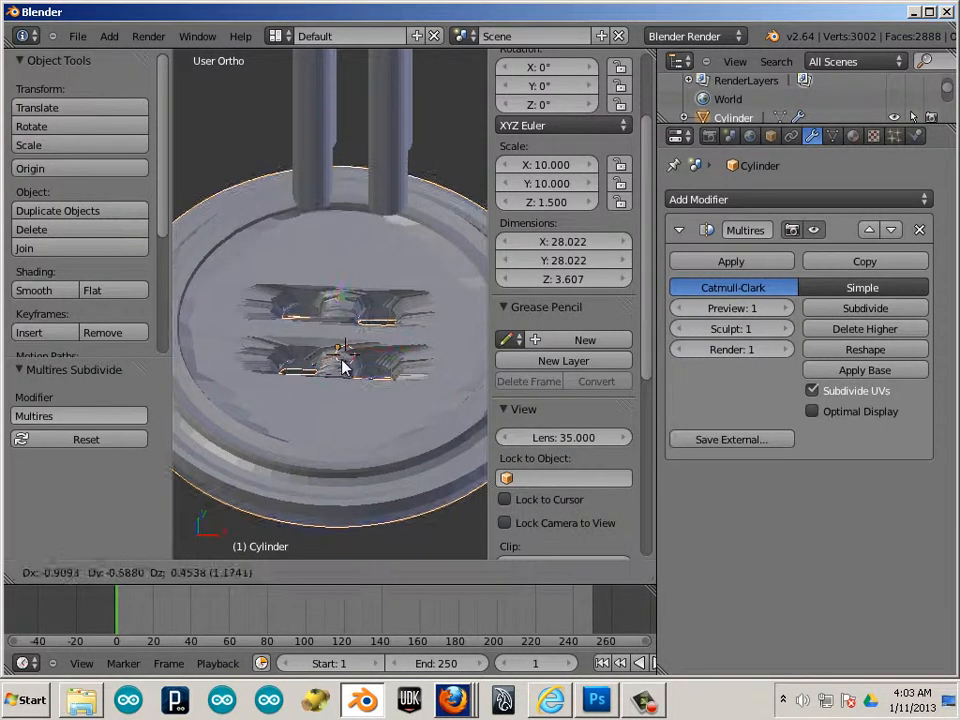
left_click(355, 372)
scroll(390, 385, "up", 5)
middle_click_drag(441, 275, 473, 233, "shift")
scroll(446, 287, "up", 7)
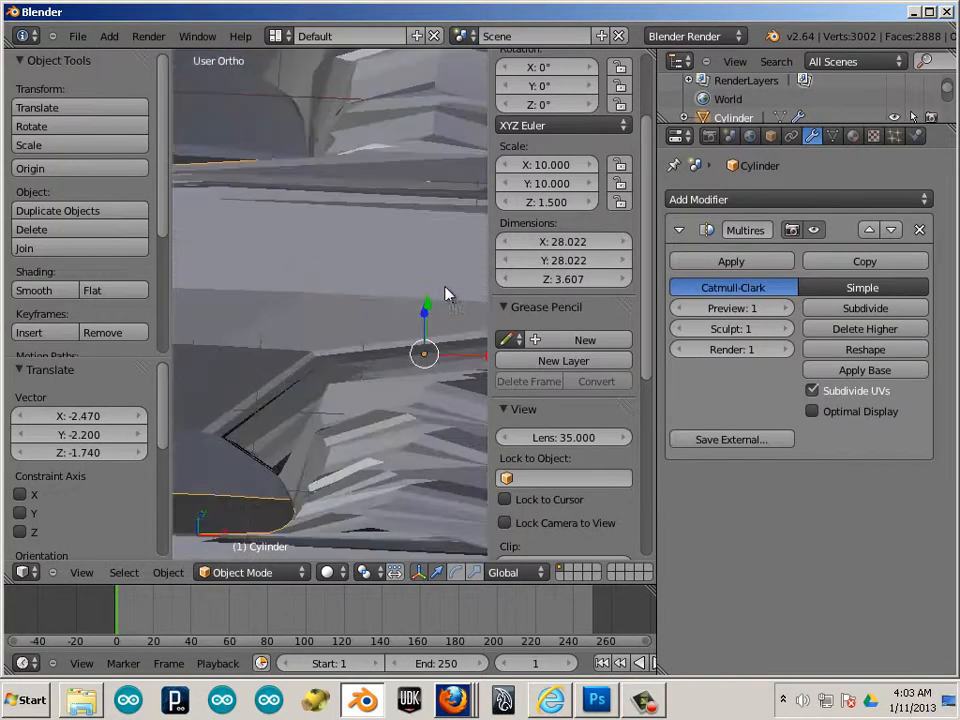
scroll(291, 238, "down", 5)
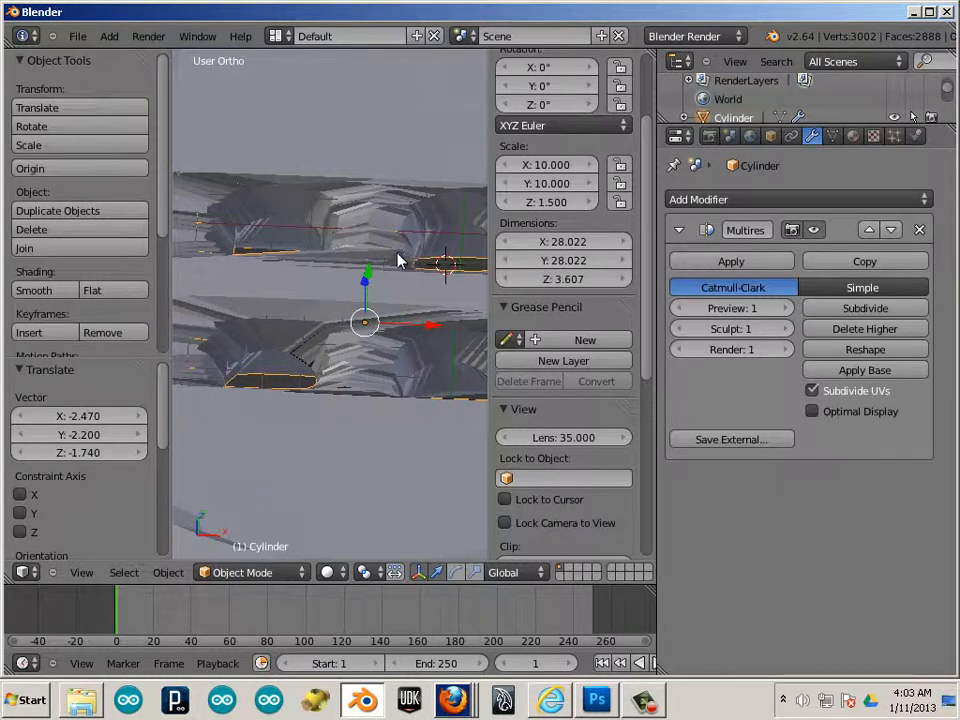
Step: Undo the disc's move and remove its Multires modifier
key("ctrl+z")
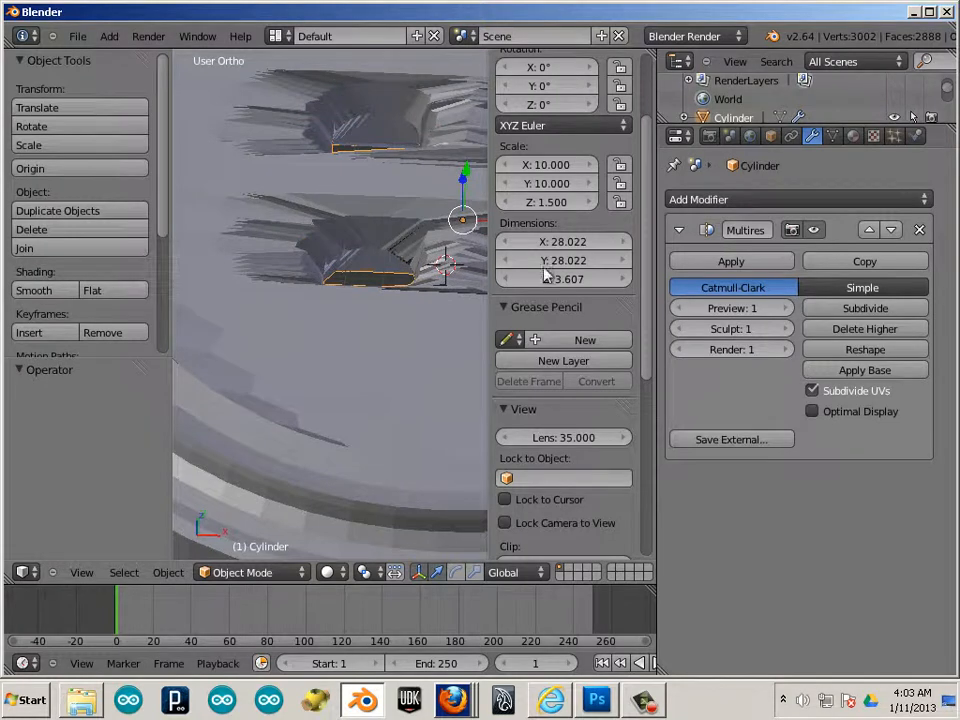
left_click(919, 229)
scroll(306, 290, "down", 3)
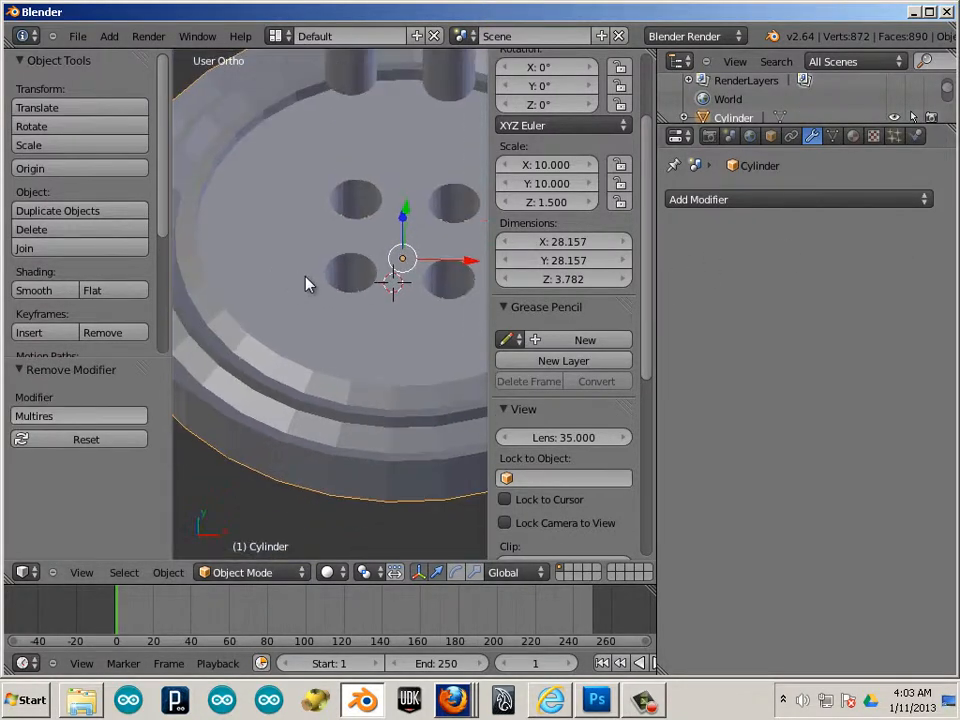
Step: Enter Edit Mode on the disc and examine the edges radiating from the holes
middle_click_drag(309, 281, 278, 334)
scroll(330, 325, "up", 3)
key("Tab")
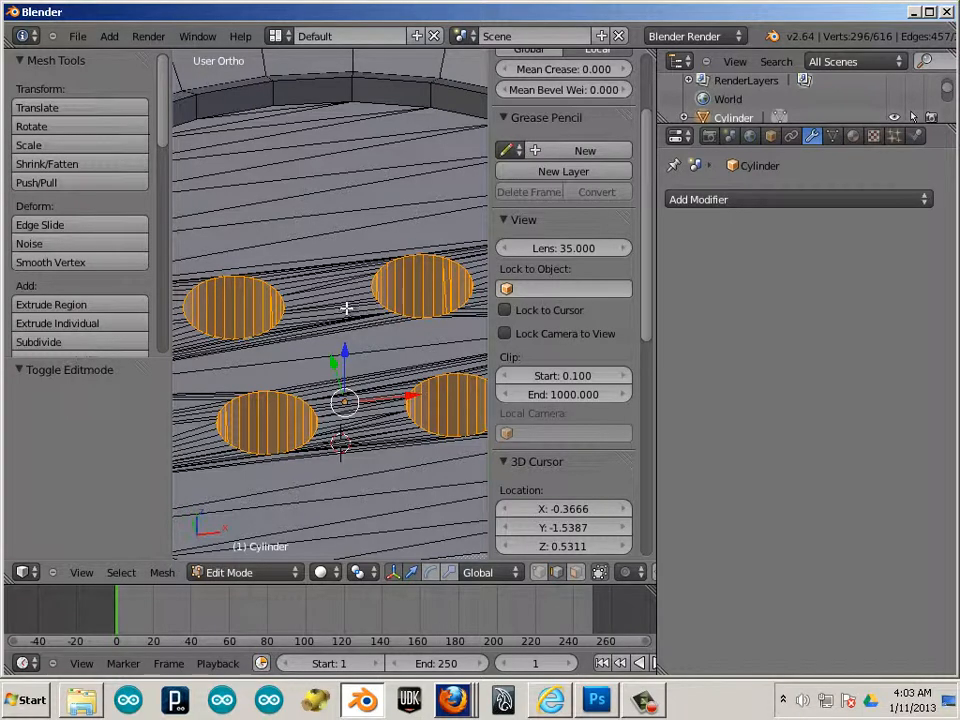
middle_click_drag(296, 302, 278, 361)
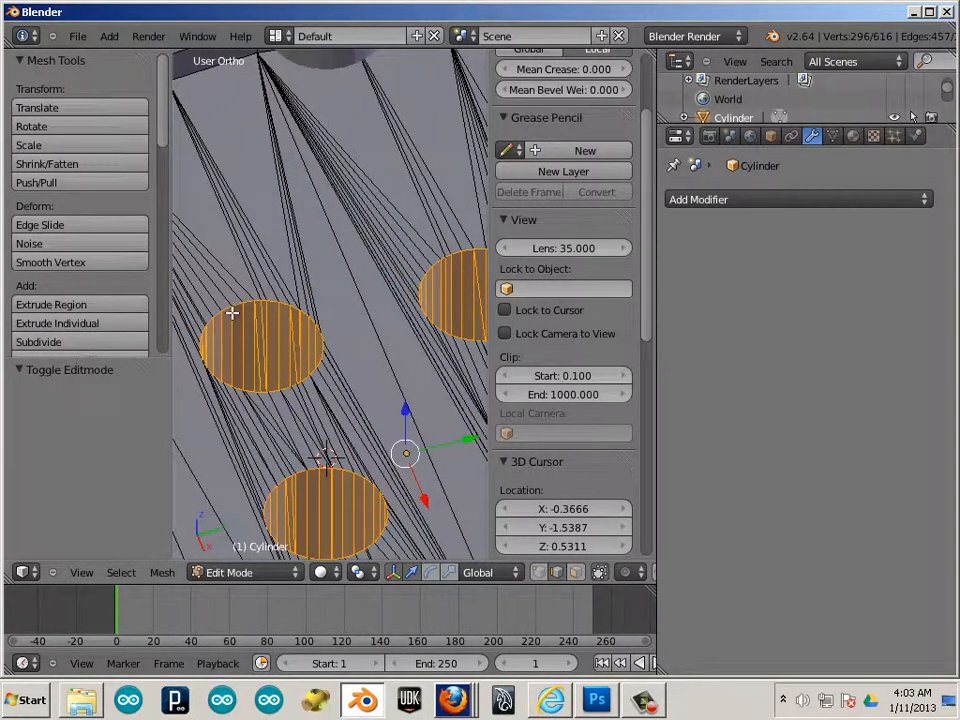
Step: Try to add a loop cut around the inner wall of one thread hole
right_click(249, 318)
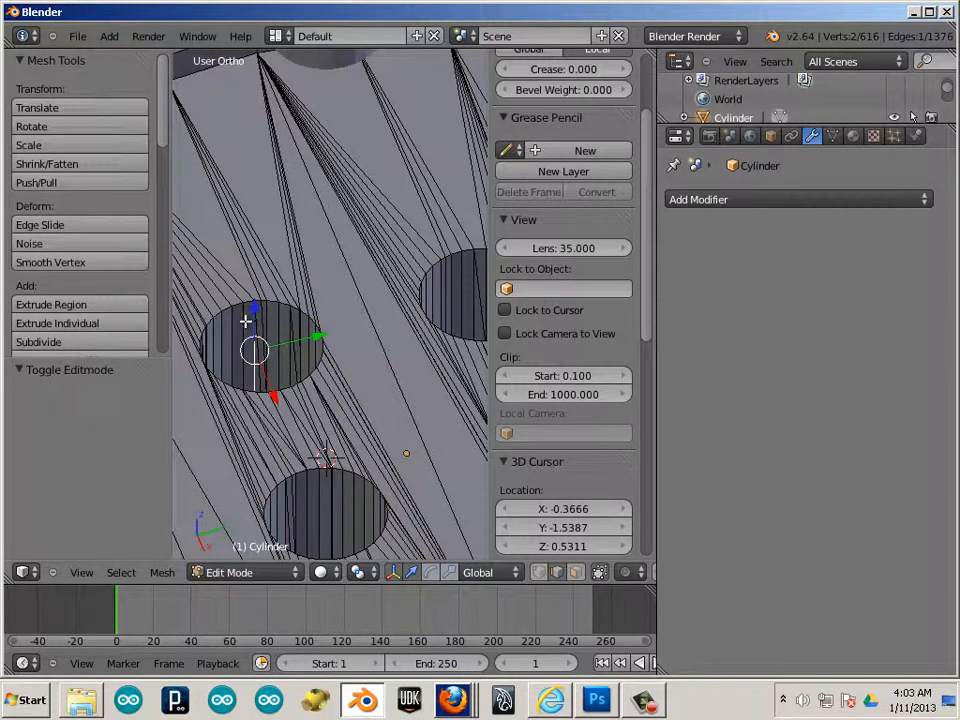
key("ctrl+r")
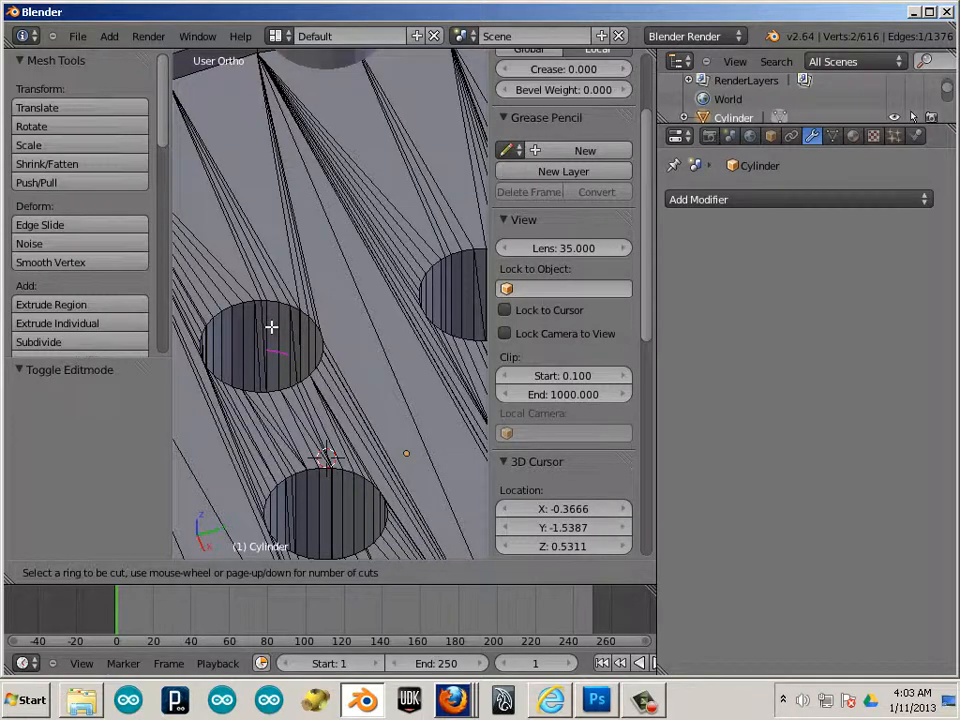
left_click(271, 326)
right_click(271, 326)
scroll(385, 357, "down", 5)
middle_click_drag(385, 357, 242, 332)
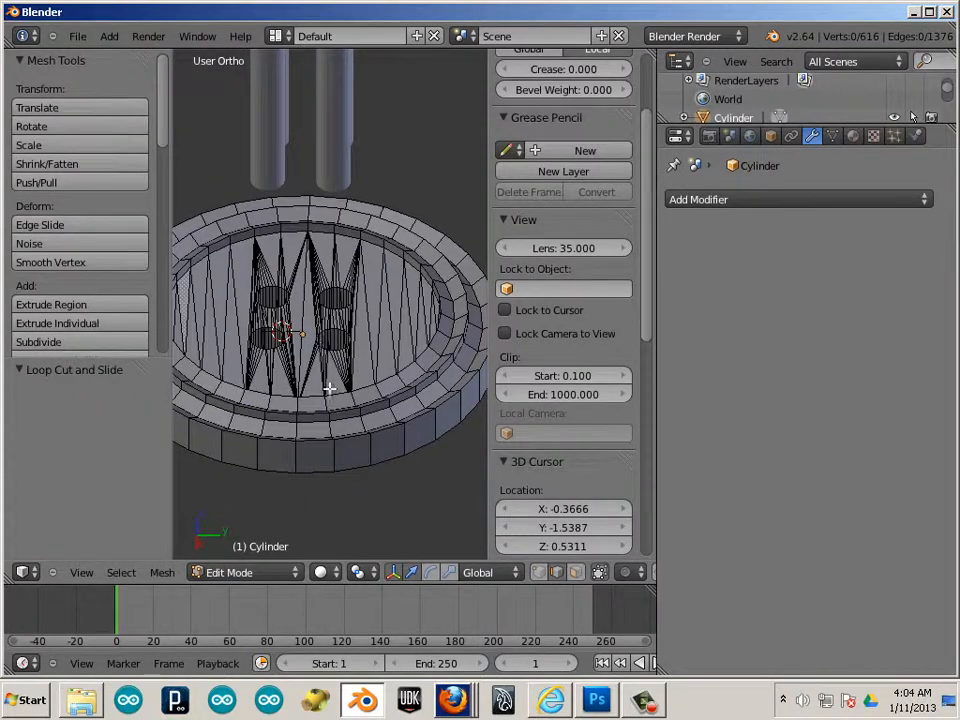
Step: Widen the 3D view to show the whole button disc and return to Object Mode
scroll(565, 383, "down", 3)
left_click_drag(658, 362, 926, 390)
middle_click_drag(652, 405, 707, 338)
scroll(707, 338, "down", 4)
middle_click_drag(624, 332, 553, 351)
scroll(553, 351, "up", 2)
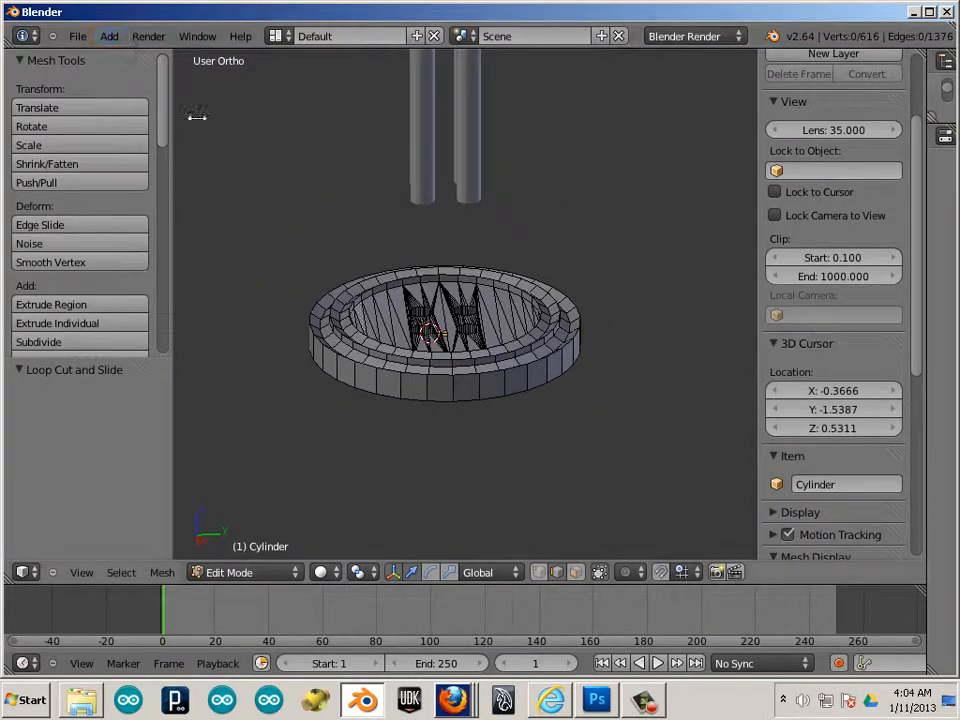
key("Tab")
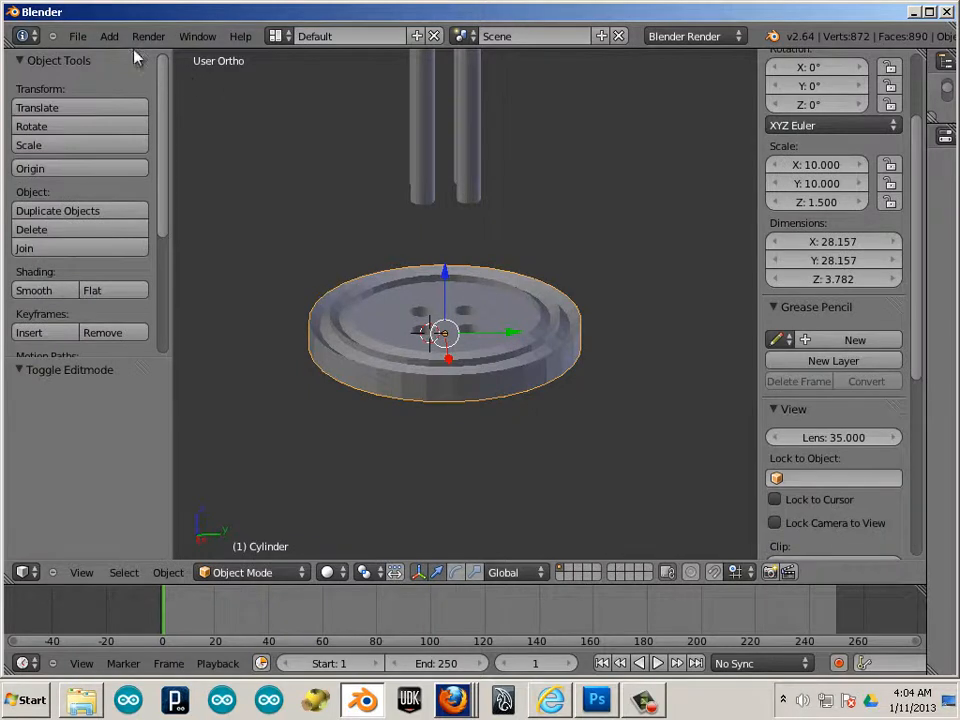
Step: Add a cylinder mesh with 32 vertices and raise it about 3.93 units along Z
left_click(109, 36)
mouse_move(115, 55)
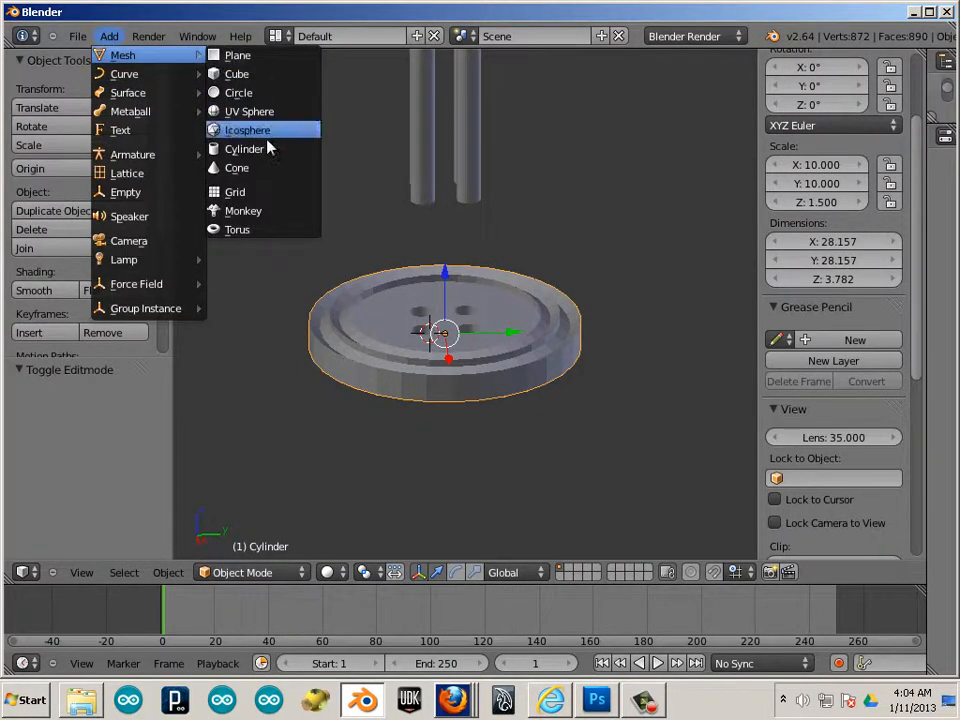
left_click(250, 149)
key("g")
key("z")
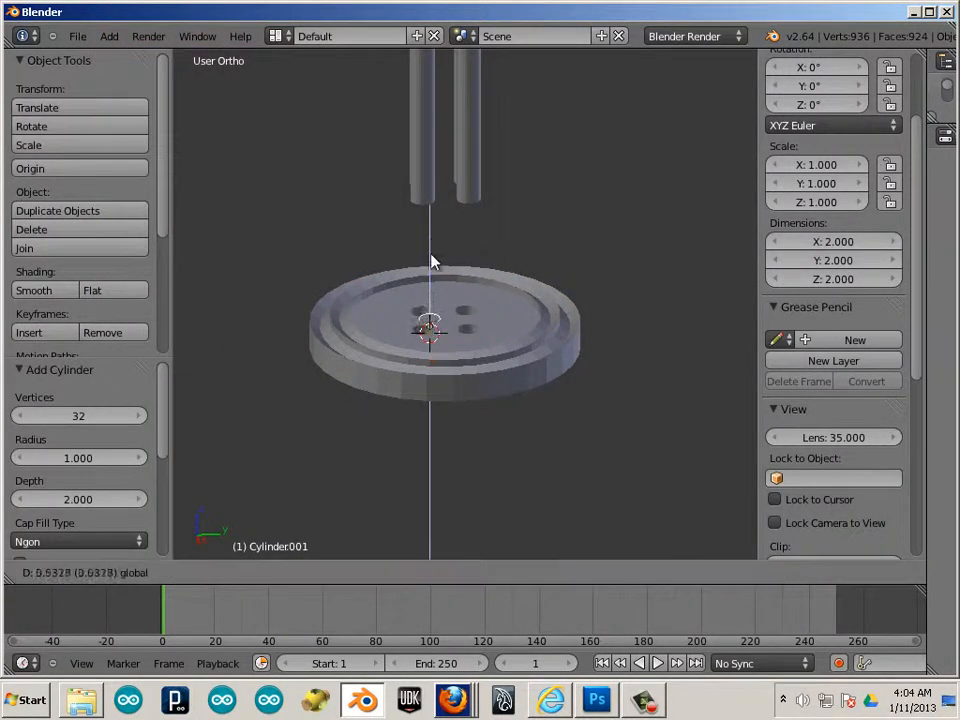
left_click(431, 242)
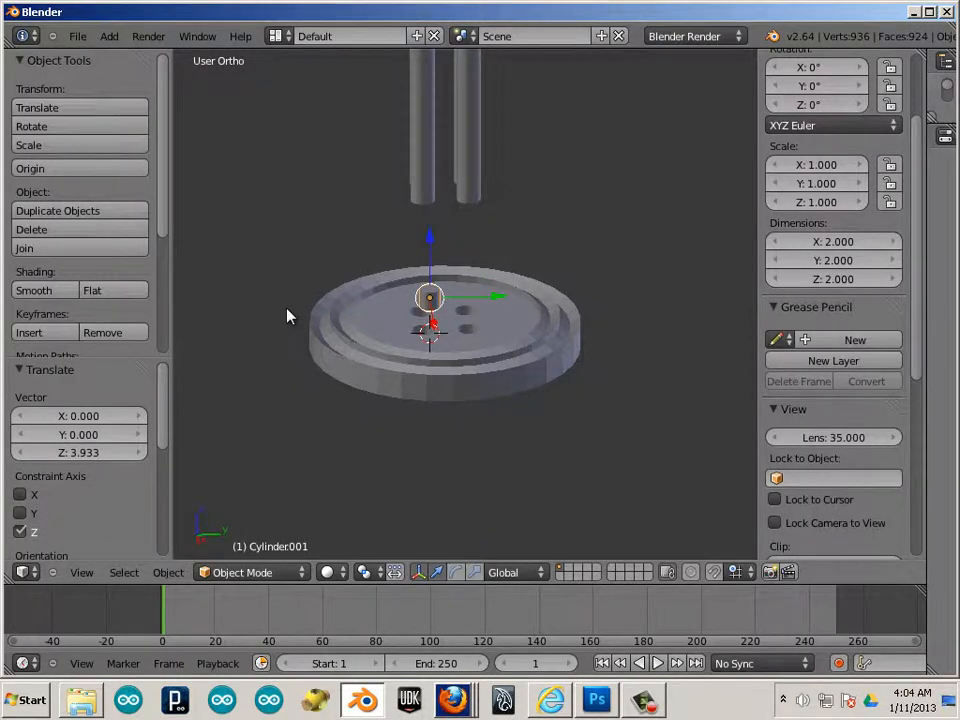
Step: Scale the new cylinder uniformly by about 5.31, then flatten it along Z by a factor of about 0.26
key("ctrl+alt+s")
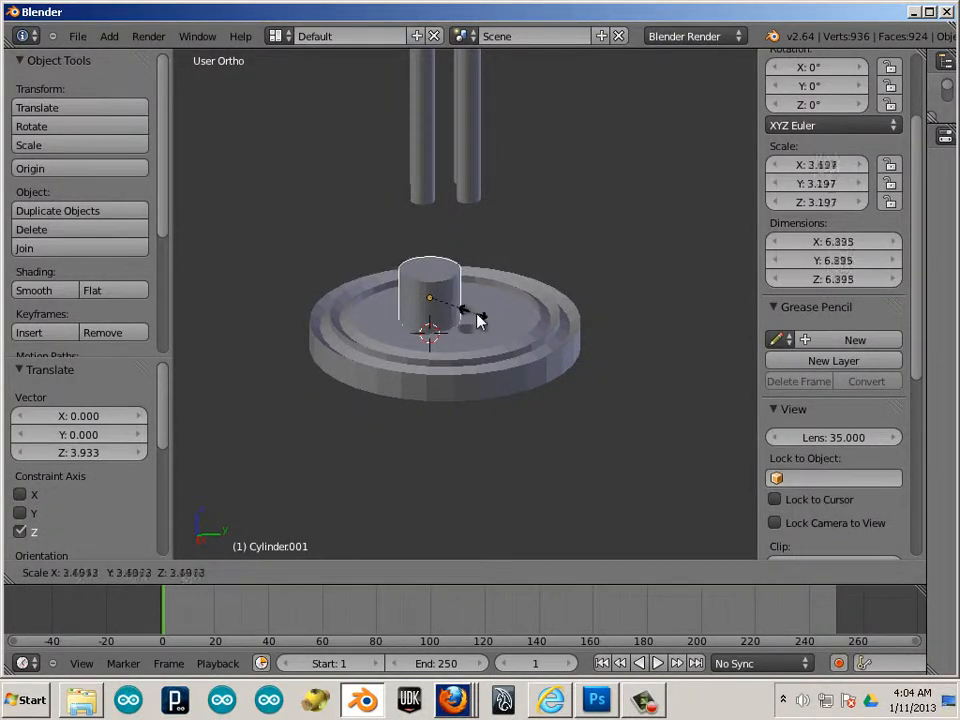
left_click(503, 328)
key("s")
key("z")
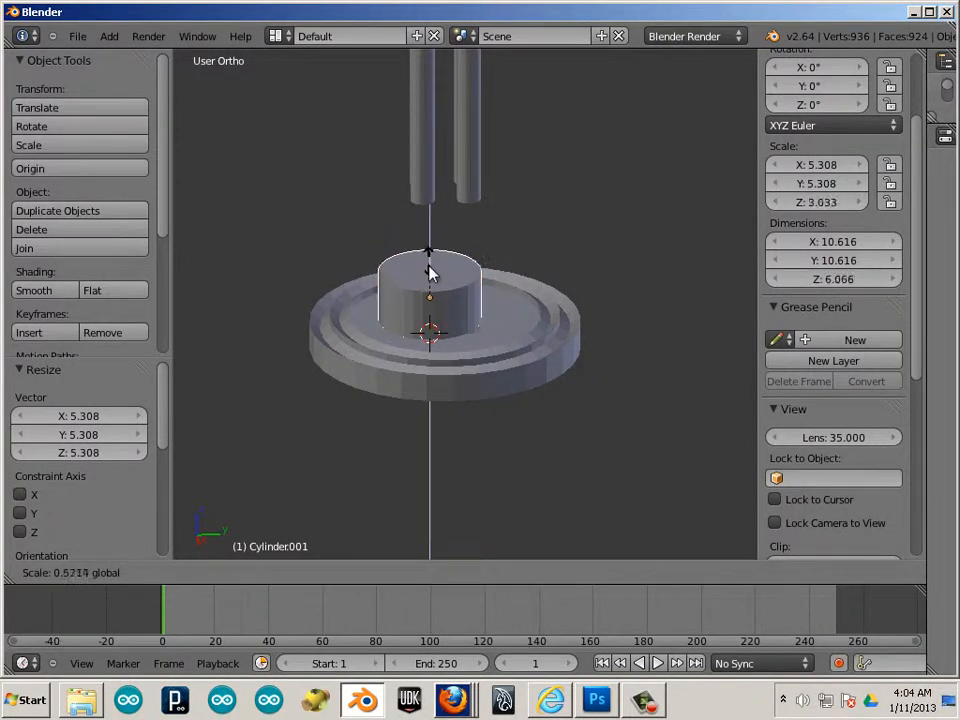
left_click(428, 292)
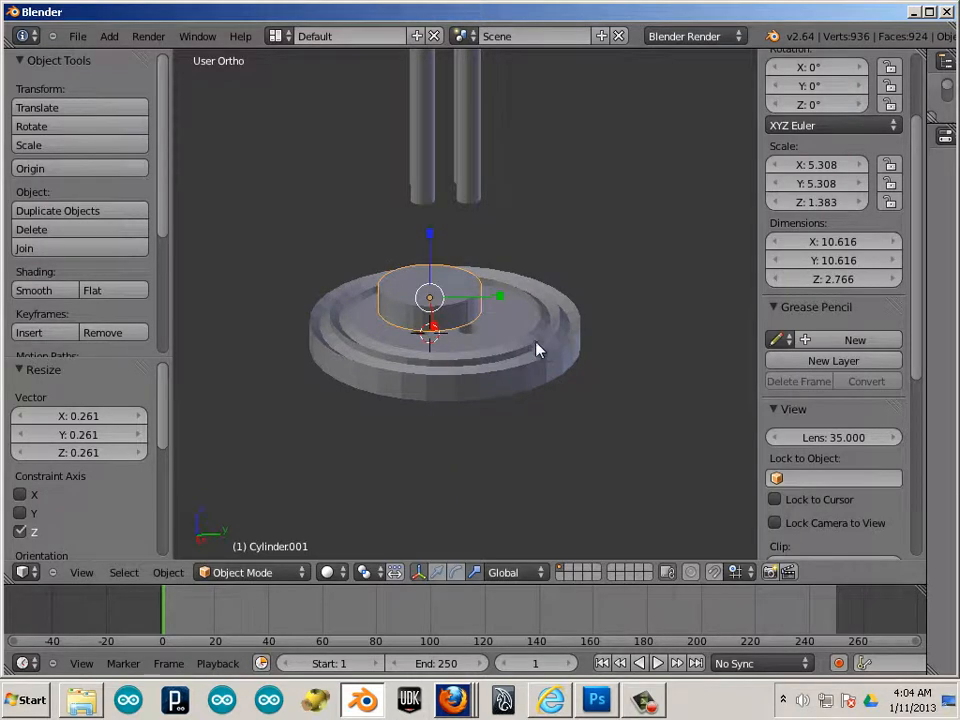
Step: Move the flat cylinder onto the disc's rim, about 12.29 along Y, -1.69 along Z and 0.32 along X
key("KP_3")
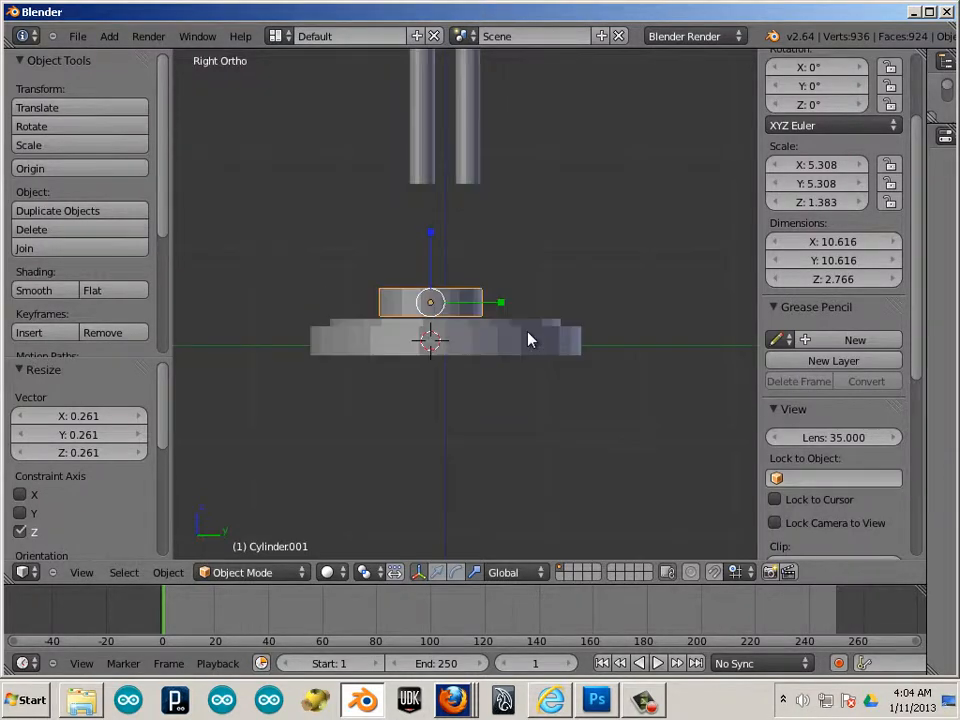
scroll(530, 336, "up", 2)
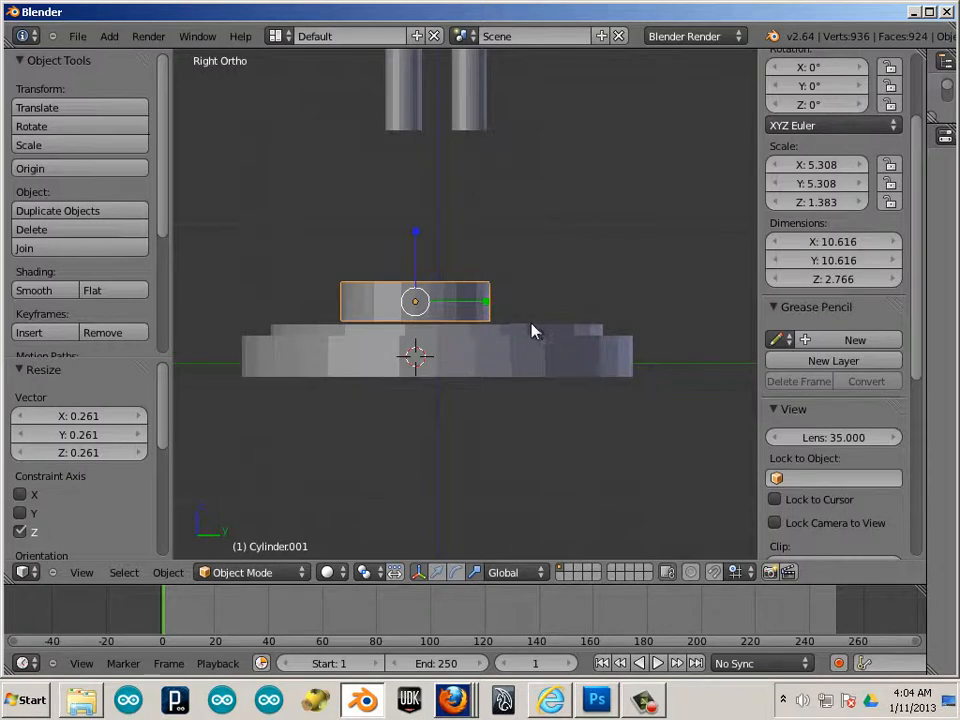
key("z")
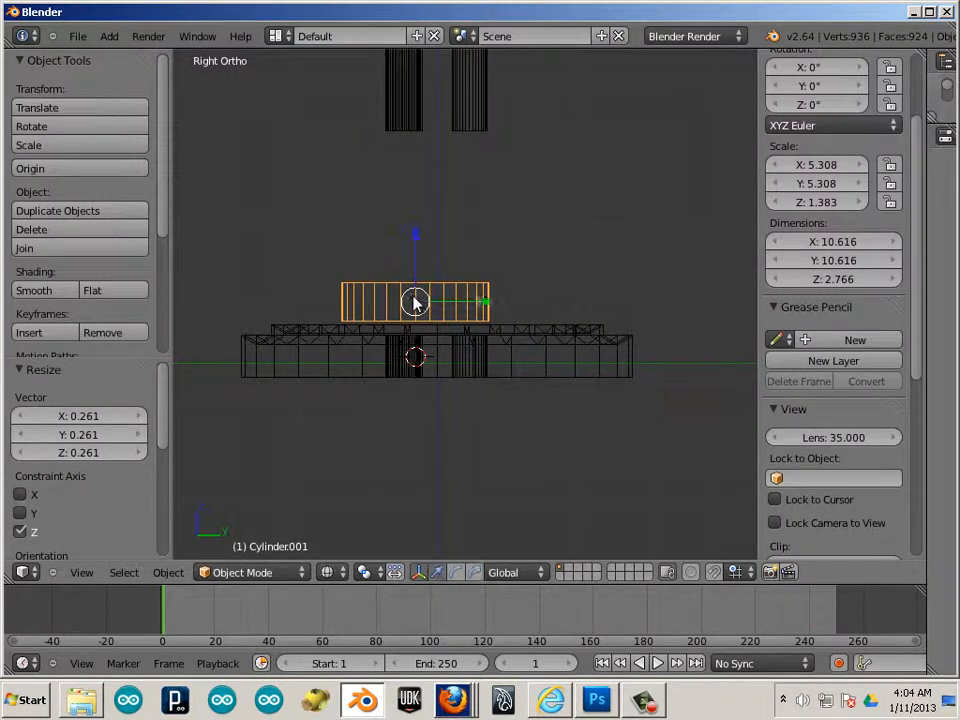
key("g")
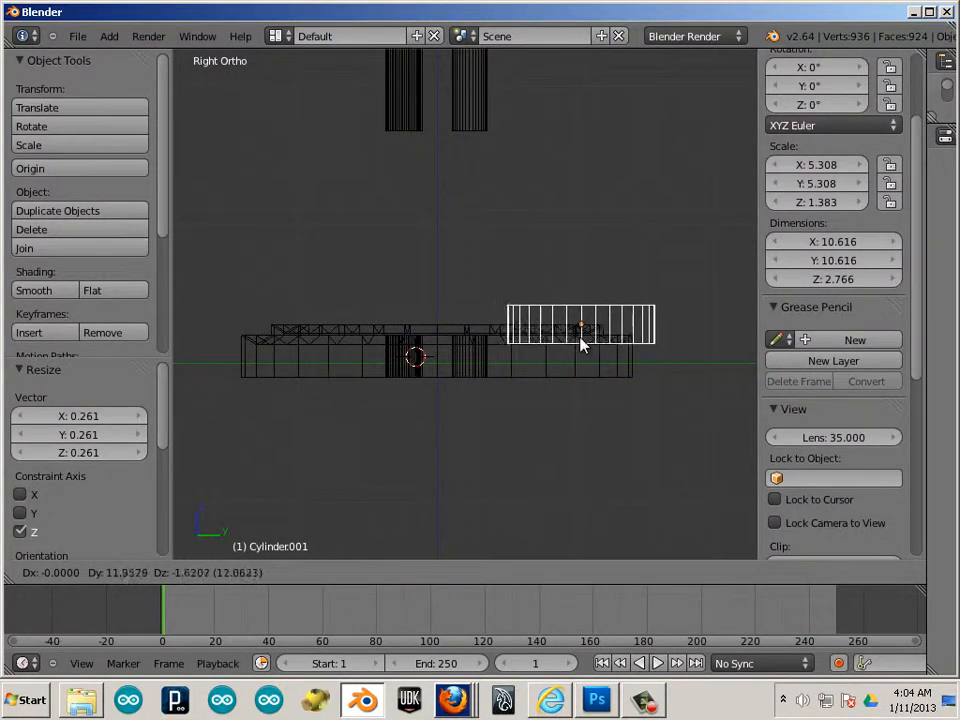
left_click(583, 342)
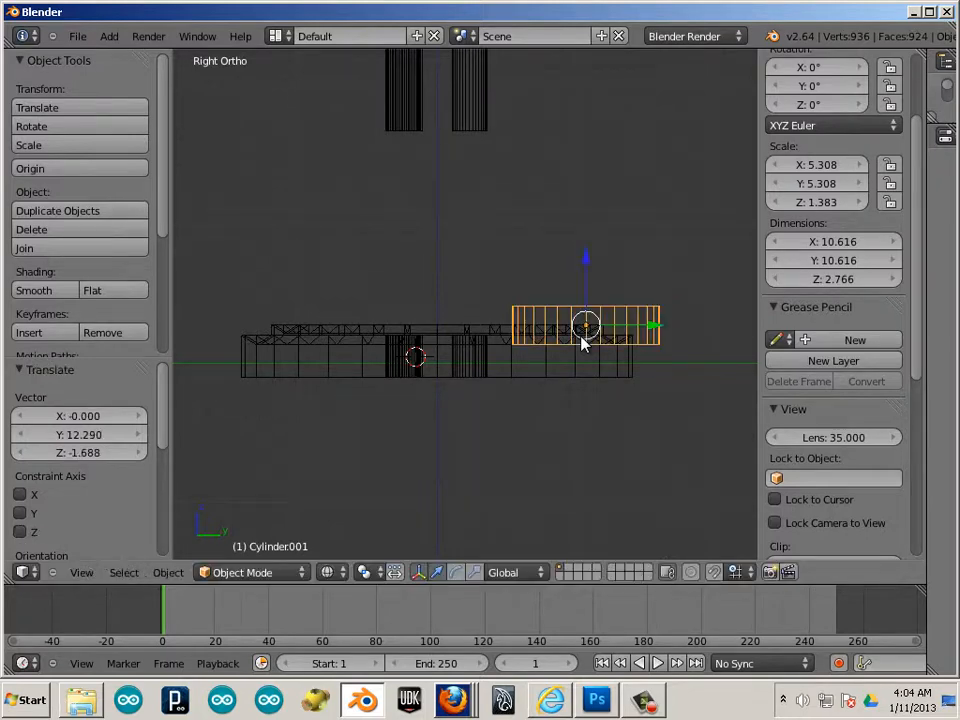
key("KP_7")
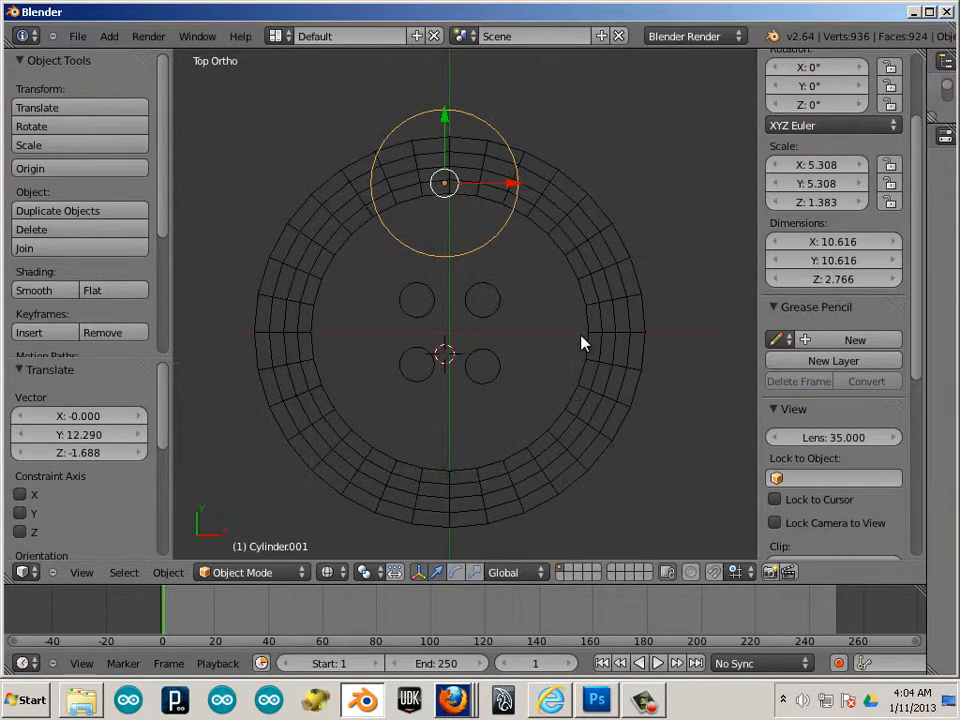
key("g")
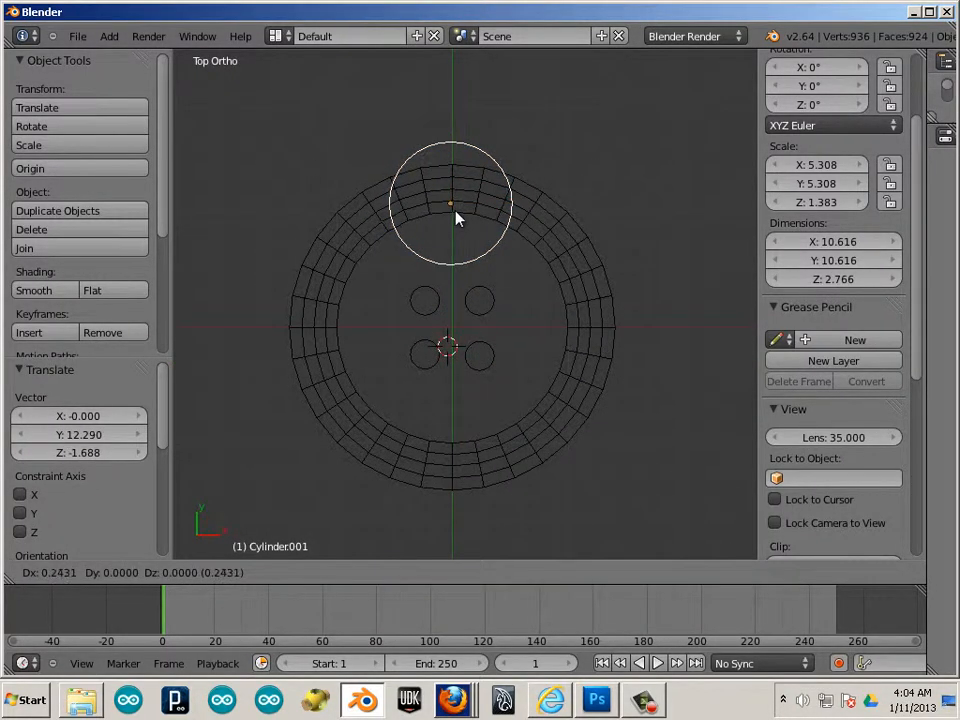
left_click(456, 218)
Step: Duplicate the rim cylinder and move the copy about 11.91 in X and -10.78 in Y, onto the rim's +X side
key("shift+d")
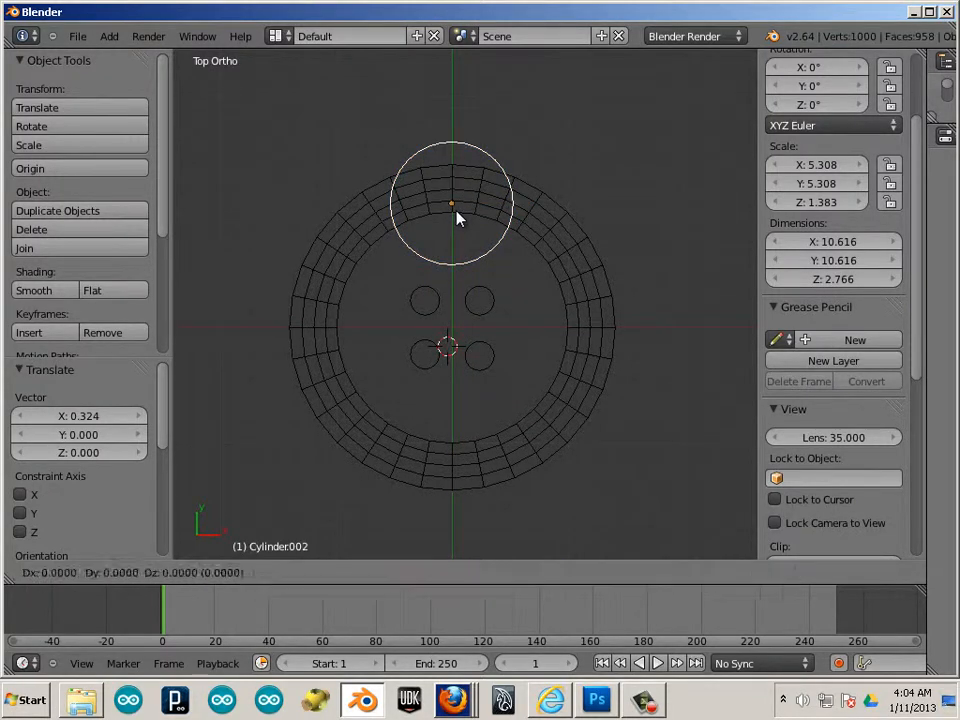
left_click(456, 216)
key("g")
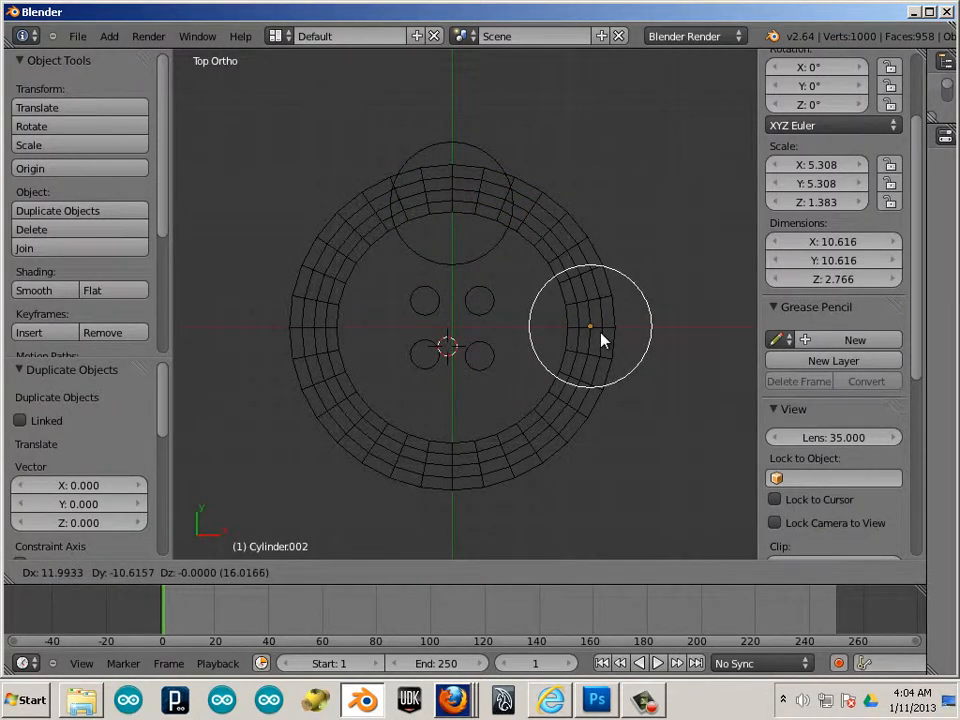
left_click(600, 342)
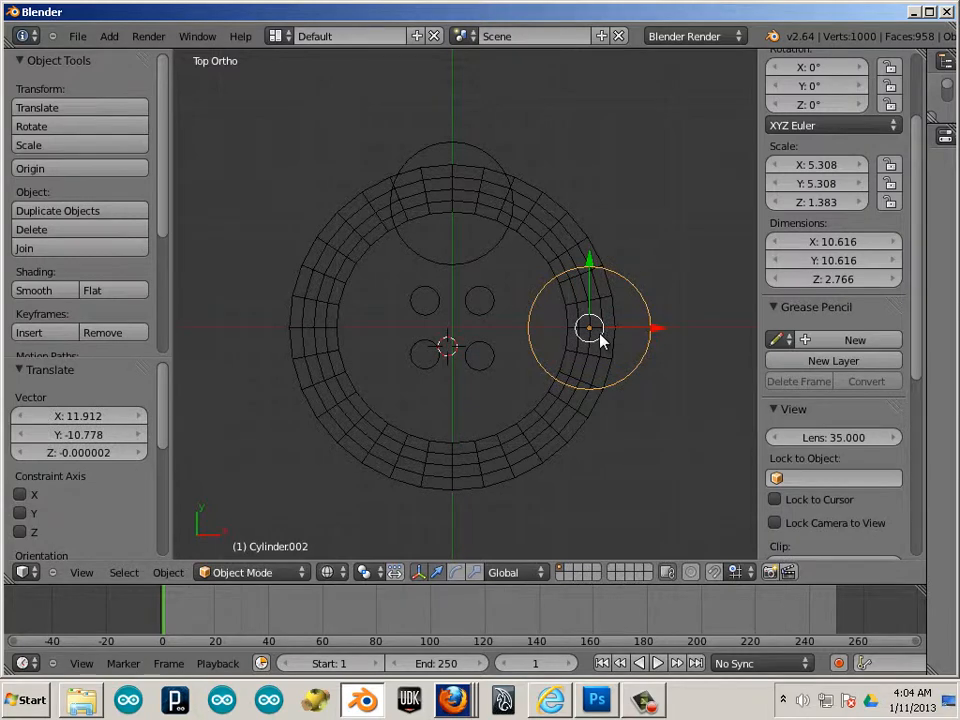
Step: Duplicate the +X rim cylinder and shift the copy about -23.74 along X to the opposite side of the rim
key("shift+d")
key("x")
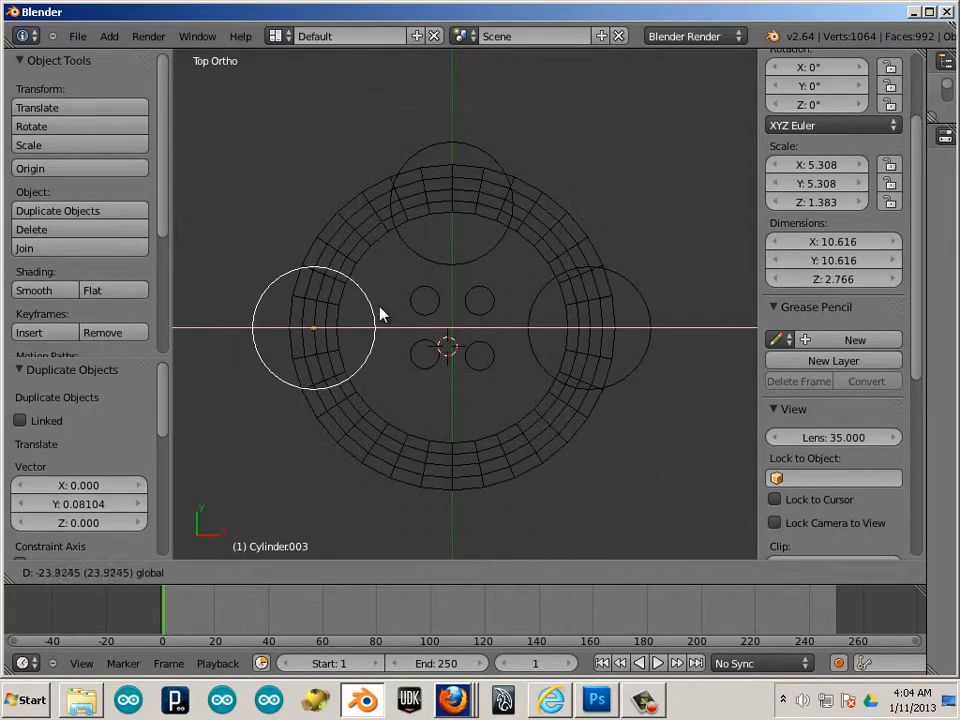
left_click(379, 315)
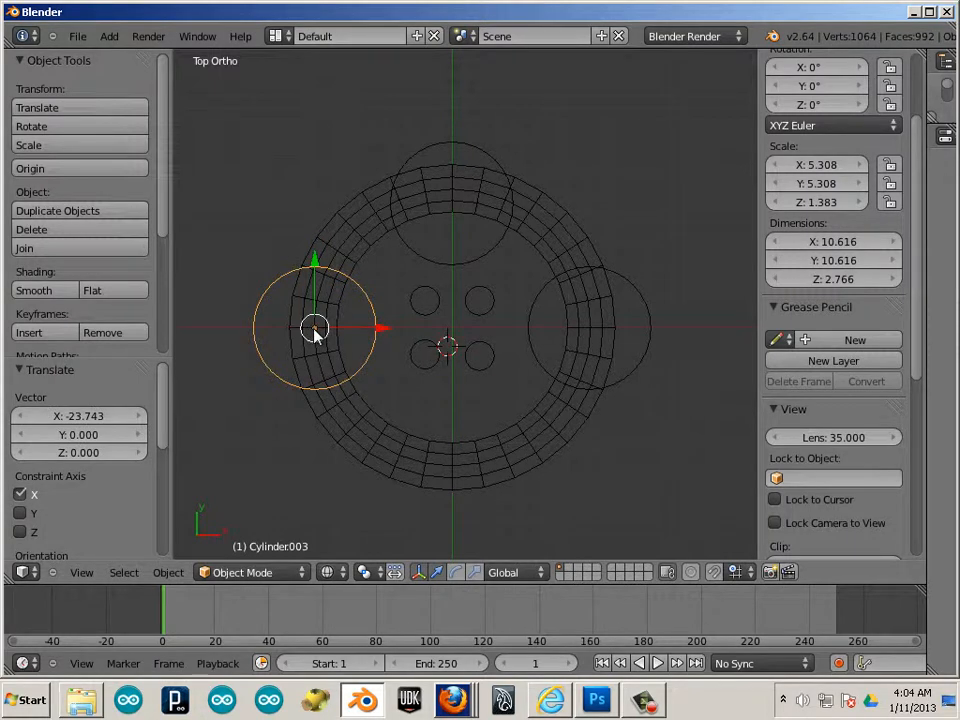
Step: Shift the +Y rim cylinder about 1.13 along Y, then duplicate it and move the copy about -23.82 along Y
right_click(622, 357)
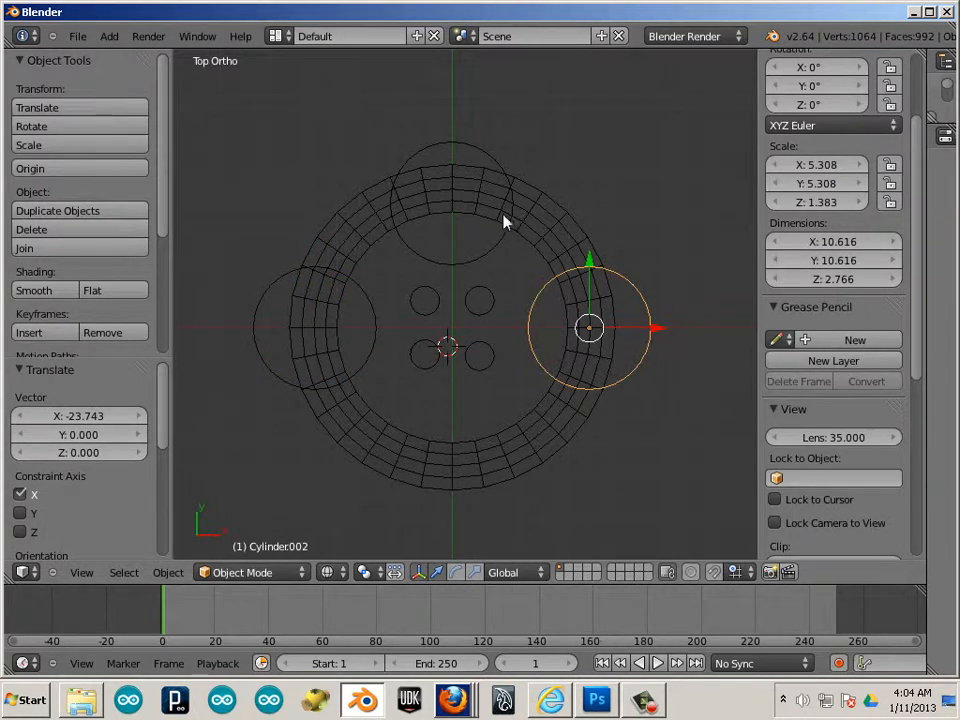
right_click(487, 175)
left_click_drag(451, 147, 454, 134)
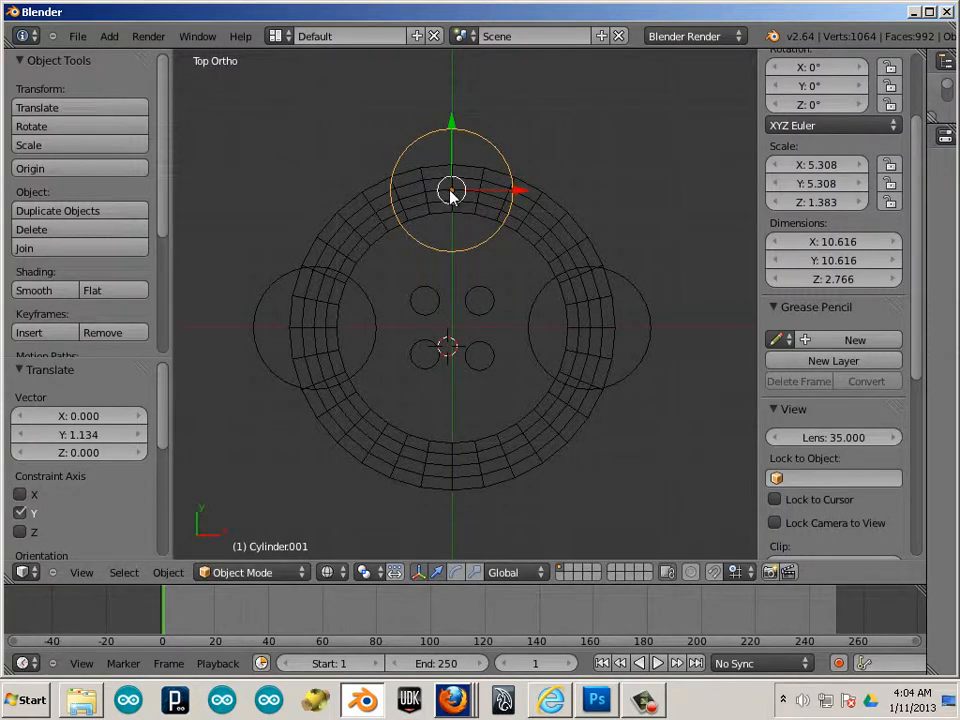
key("shift+d")
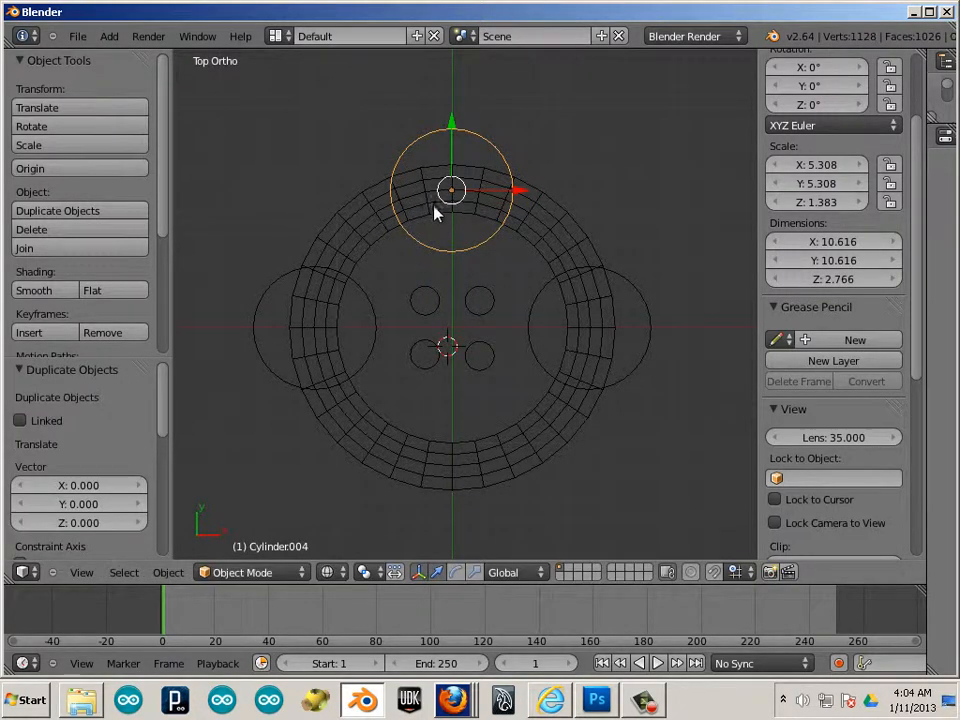
key("y")
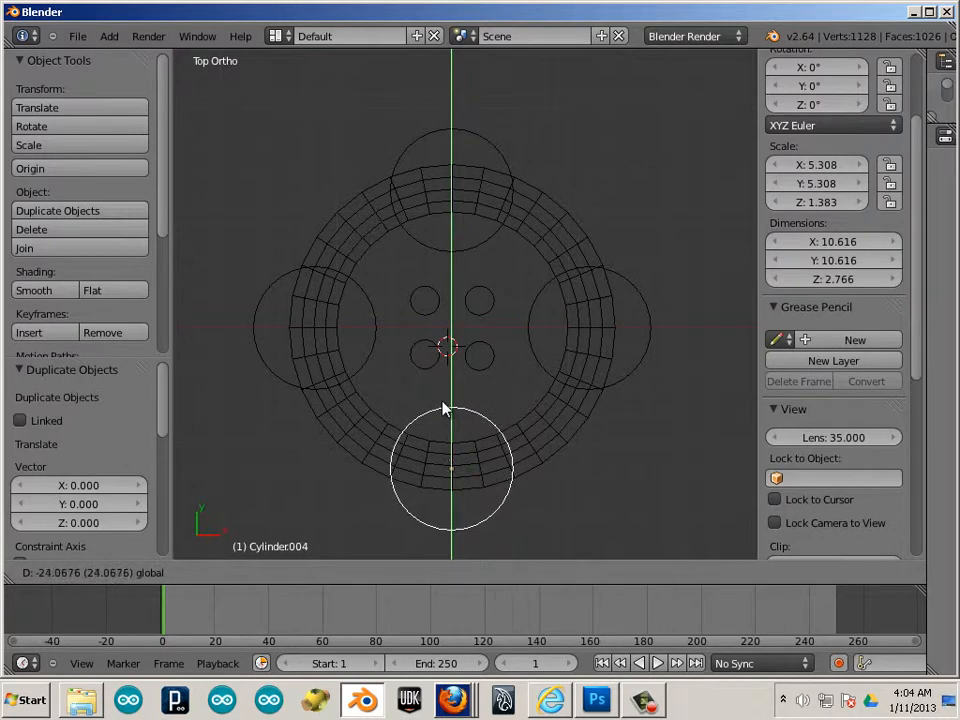
left_click(450, 403)
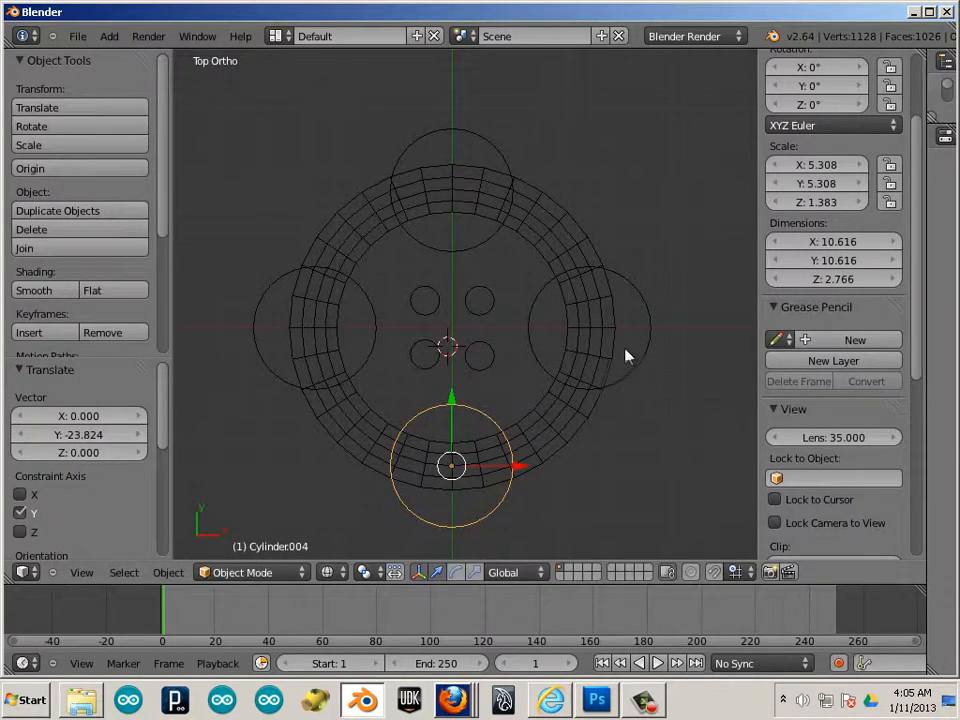
Step: Select all four flat rim cylinders and join them into one object
right_click(608, 270, "shift")
right_click(493, 145, "shift")
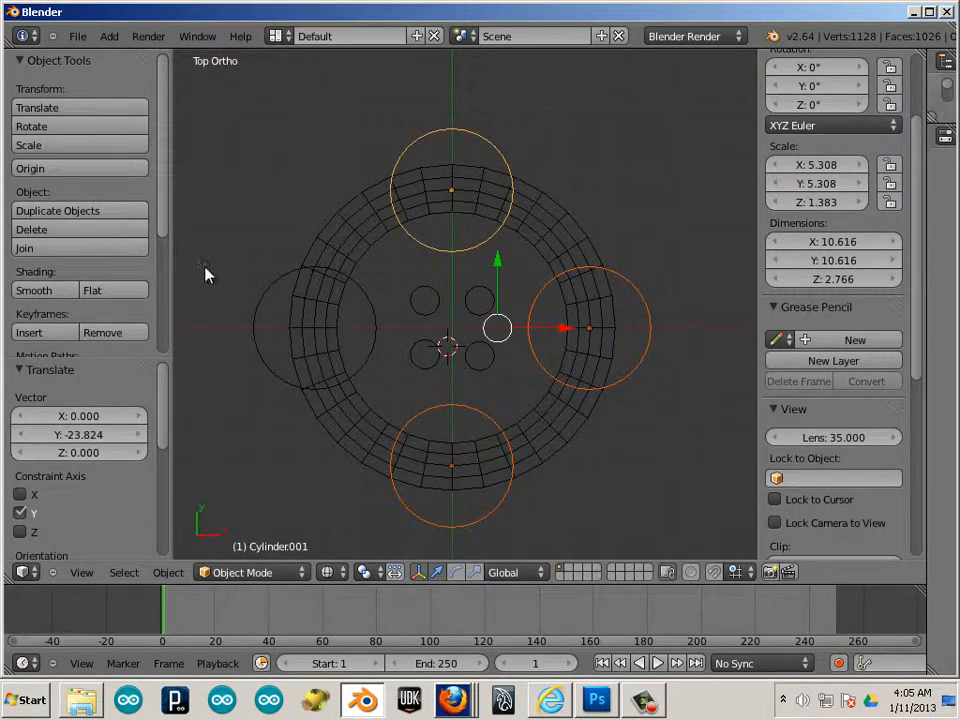
right_click(255, 312, "shift")
left_click(168, 572)
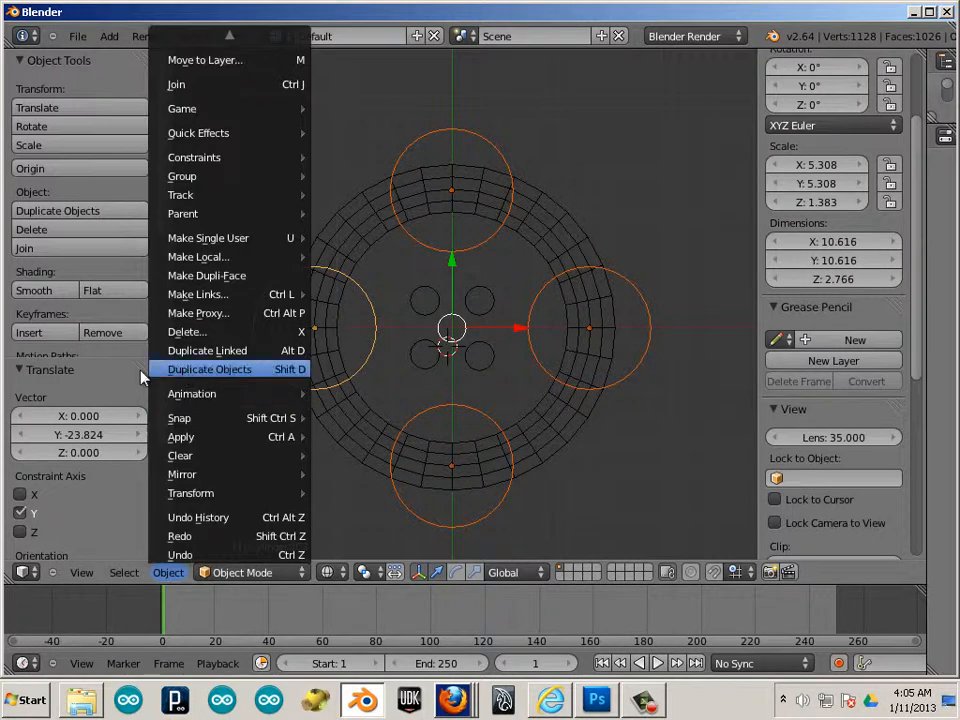
left_click(257, 84)
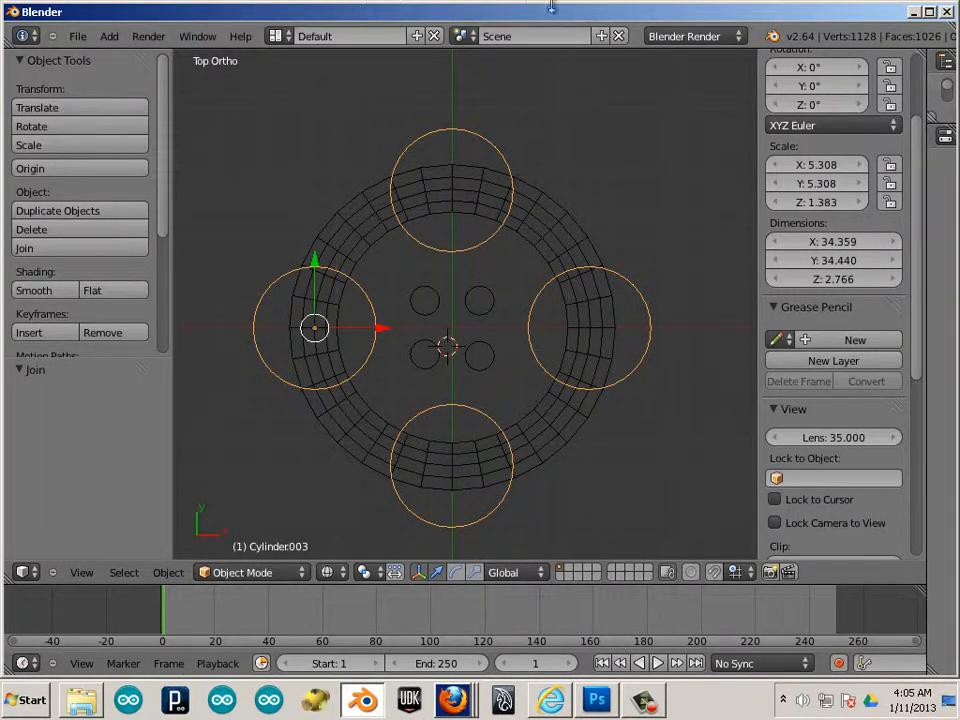
Step: Raise the joined rim cylinders about 0.17 along Z in the right view and check their position in solid shading
key("KP_3")
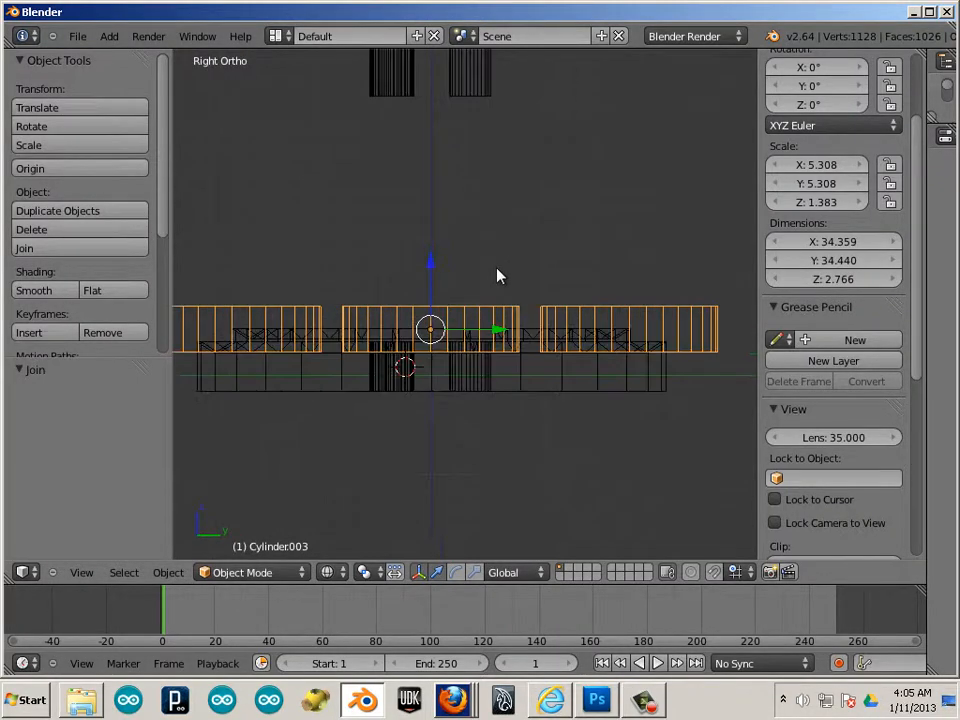
key("g")
key("z")
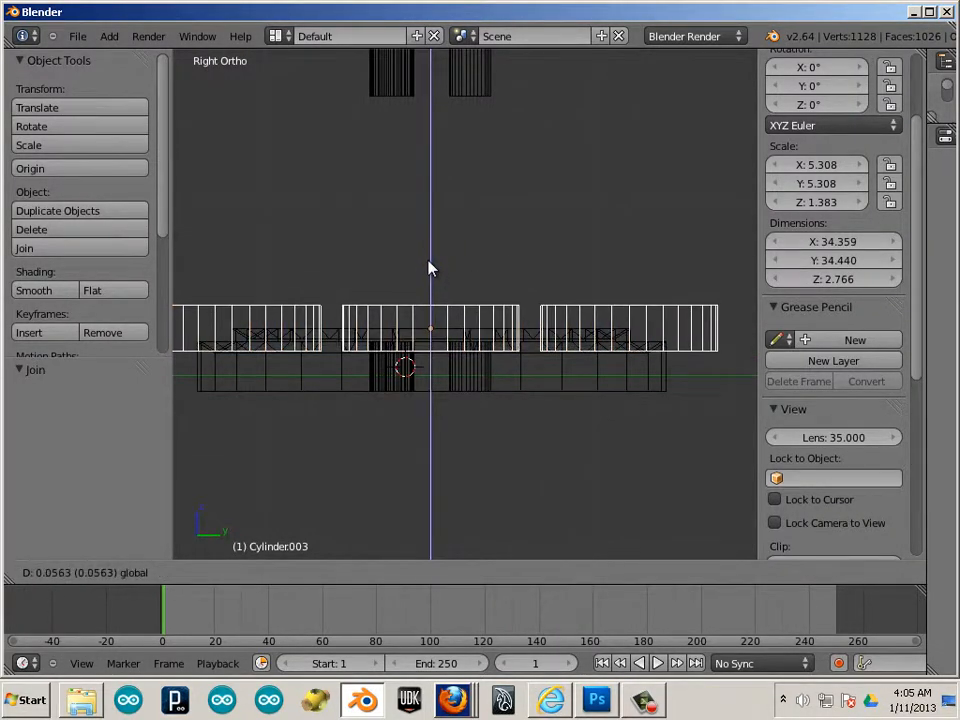
left_click(430, 268)
scroll(343, 354, "up", 4)
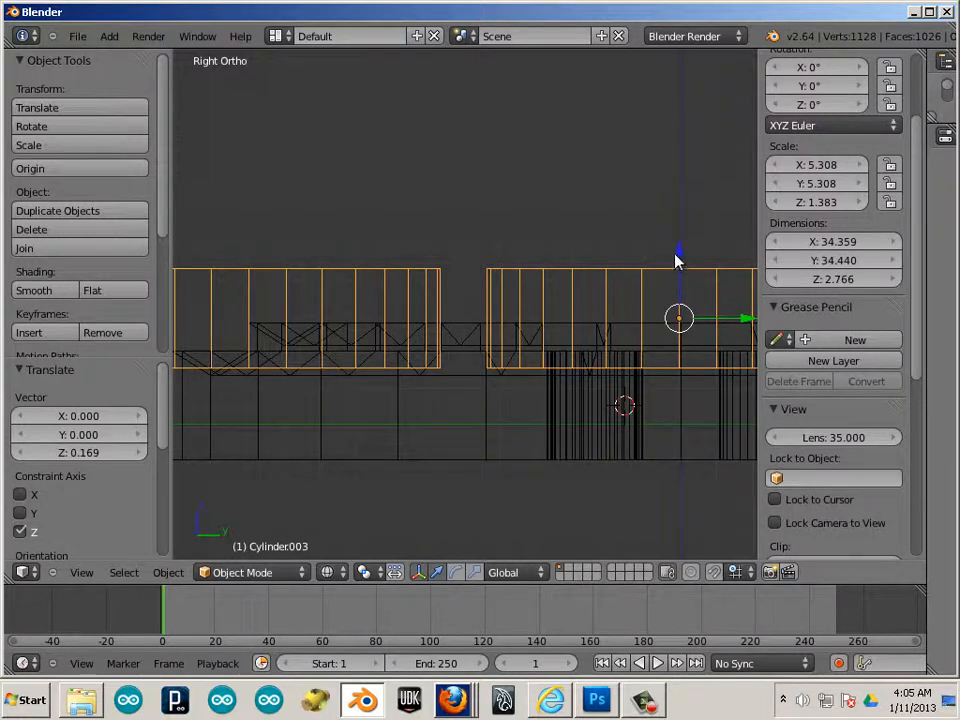
scroll(497, 204, "down", 6)
middle_click_drag(497, 204, 497, 257)
scroll(553, 279, "up", 2)
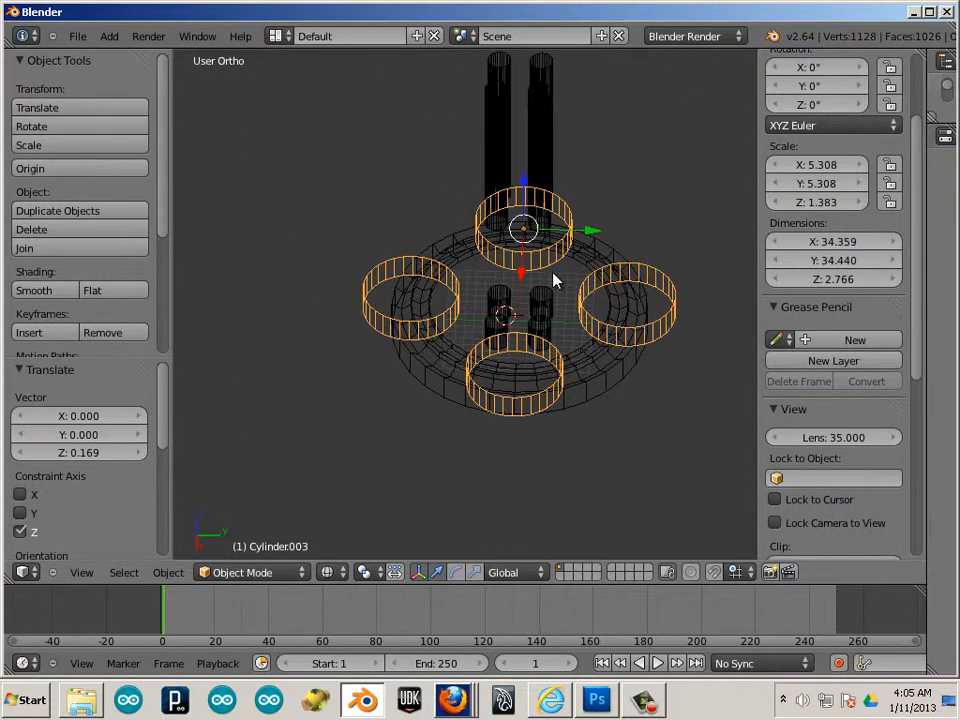
key("z")
scroll(642, 332, "up", 2)
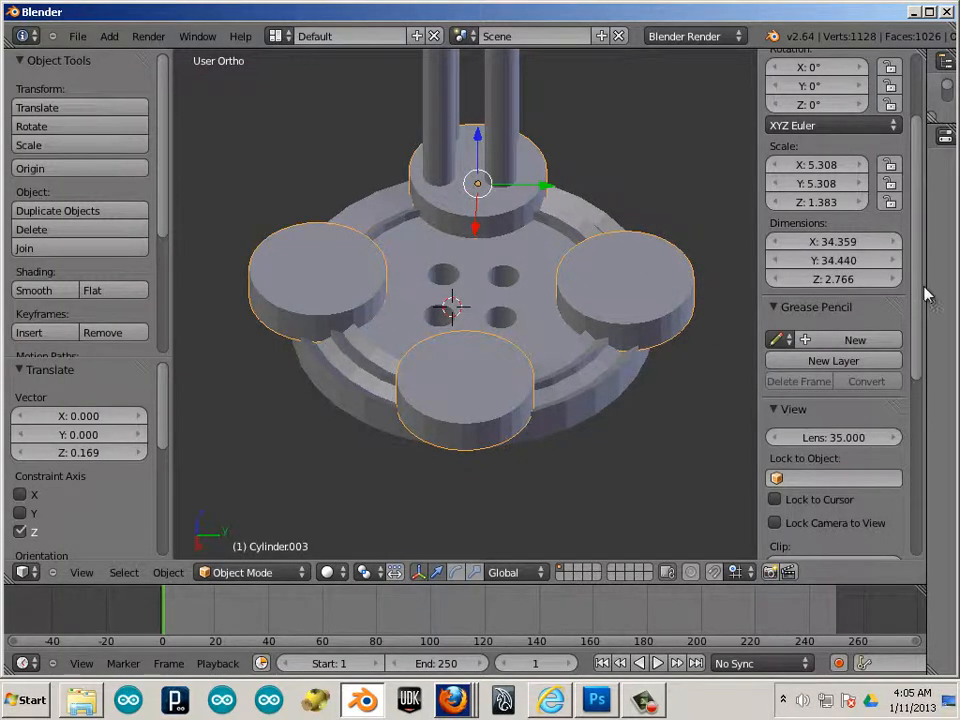
Step: Rename the joined rim cylinders object as "button surface"
left_click_drag(926, 289, 414, 302)
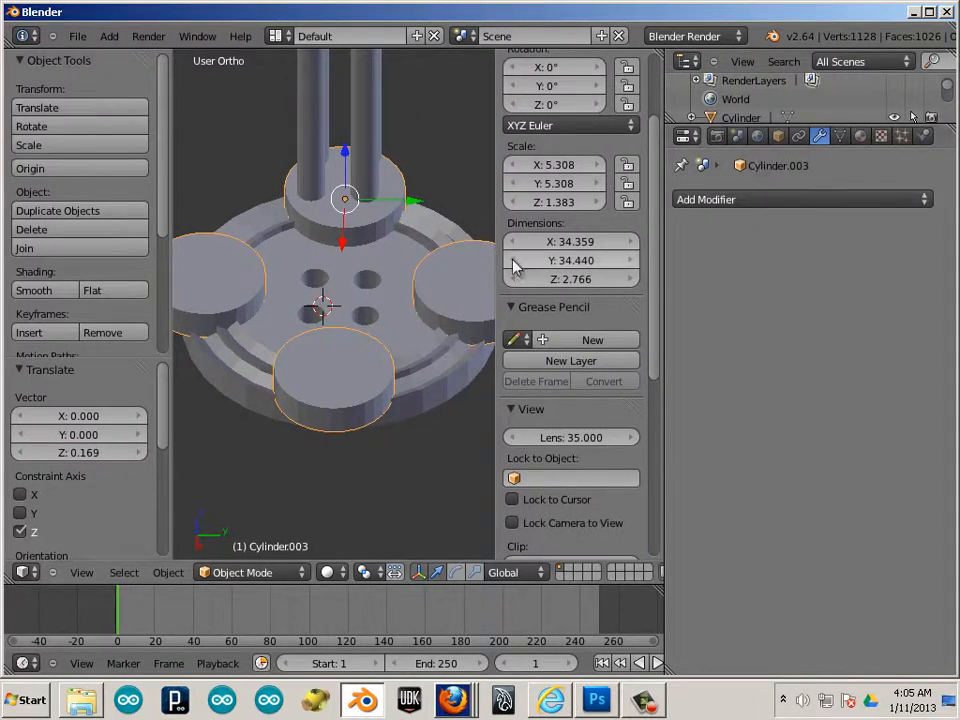
left_click(779, 136)
left_click(767, 199)
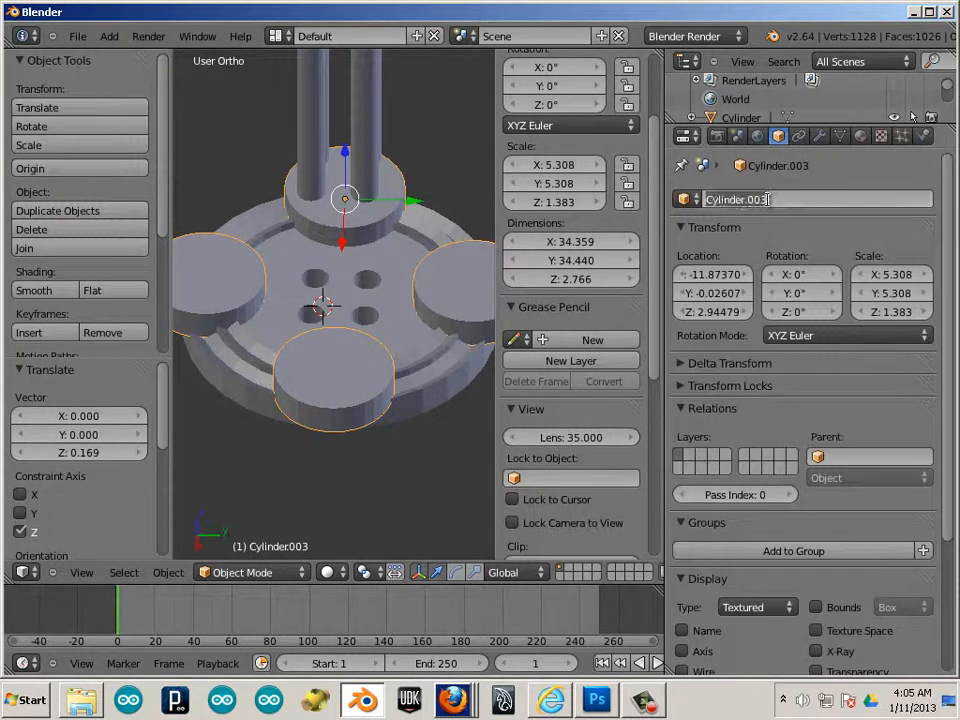
type("button s")
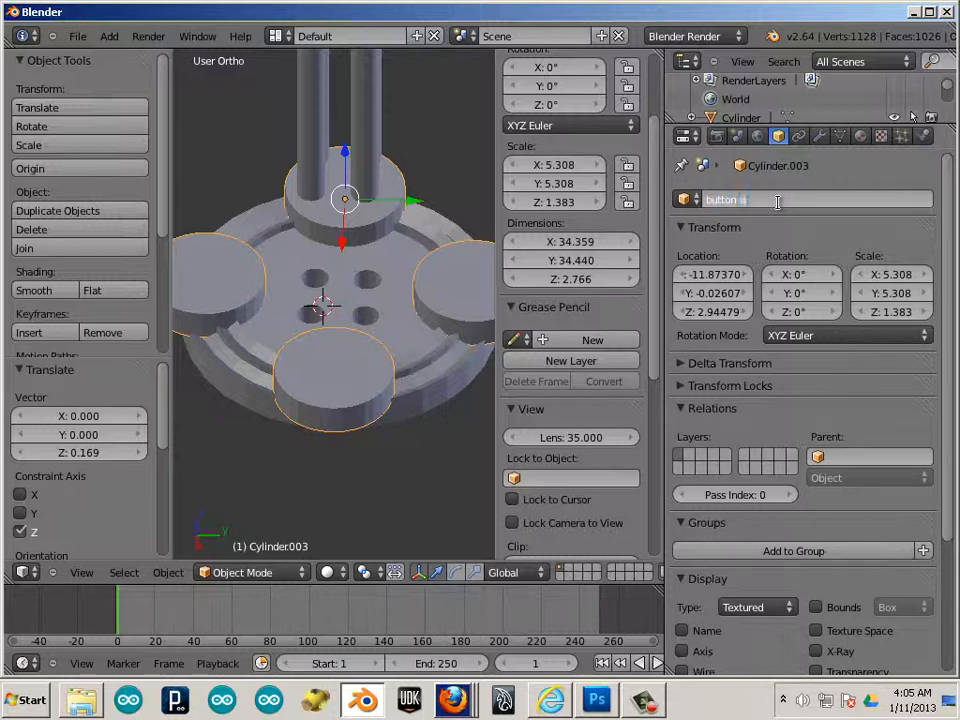
type("rface")
key("Return")
left_click(770, 200)
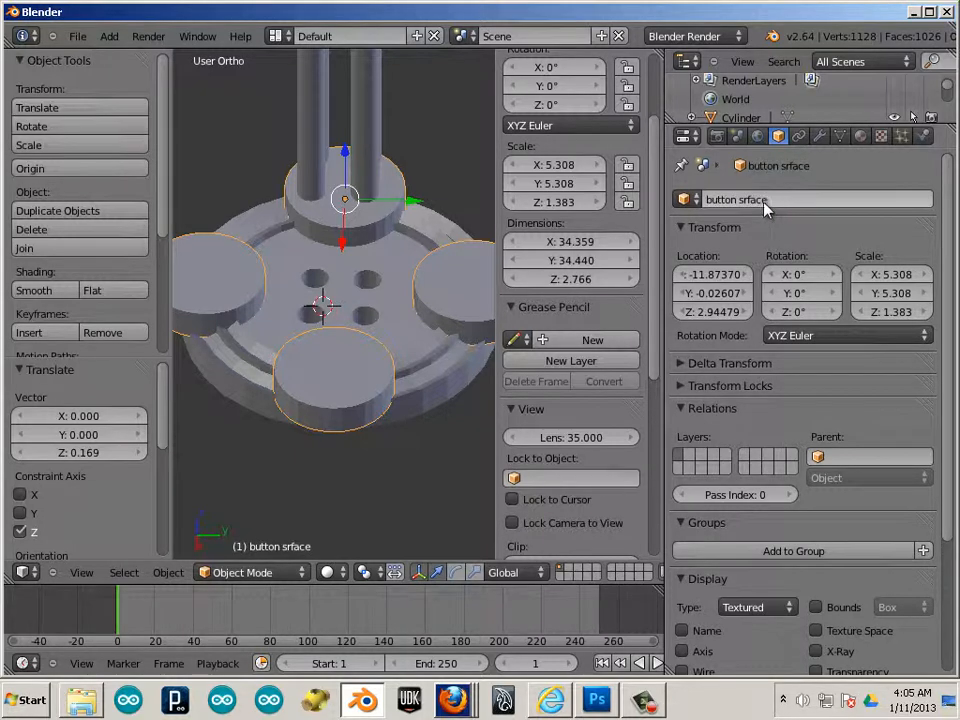
left_click(747, 200)
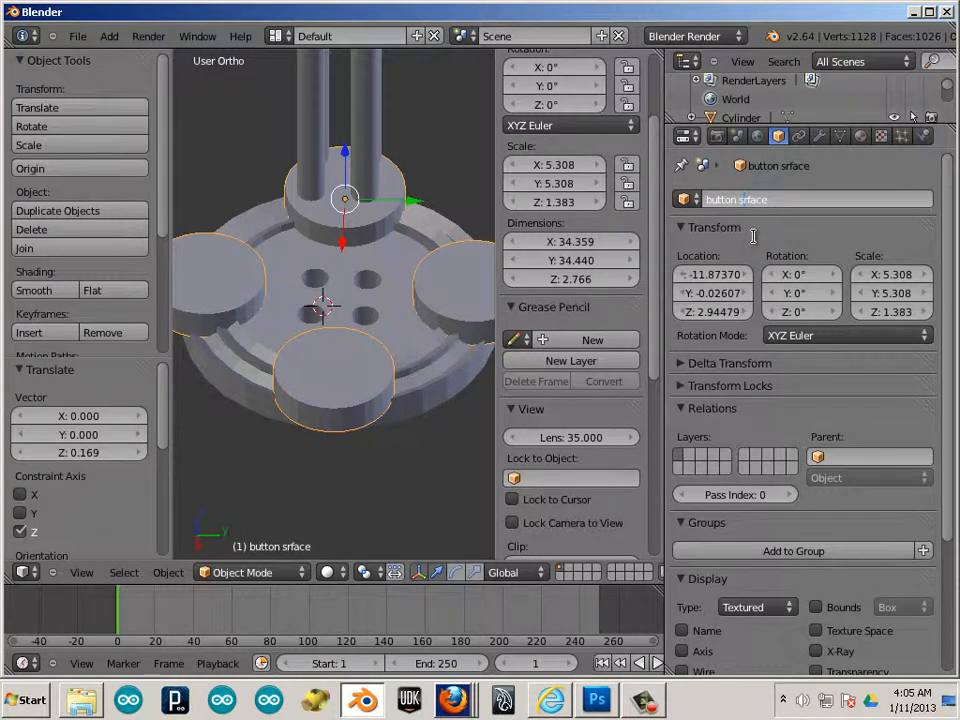
key("Return")
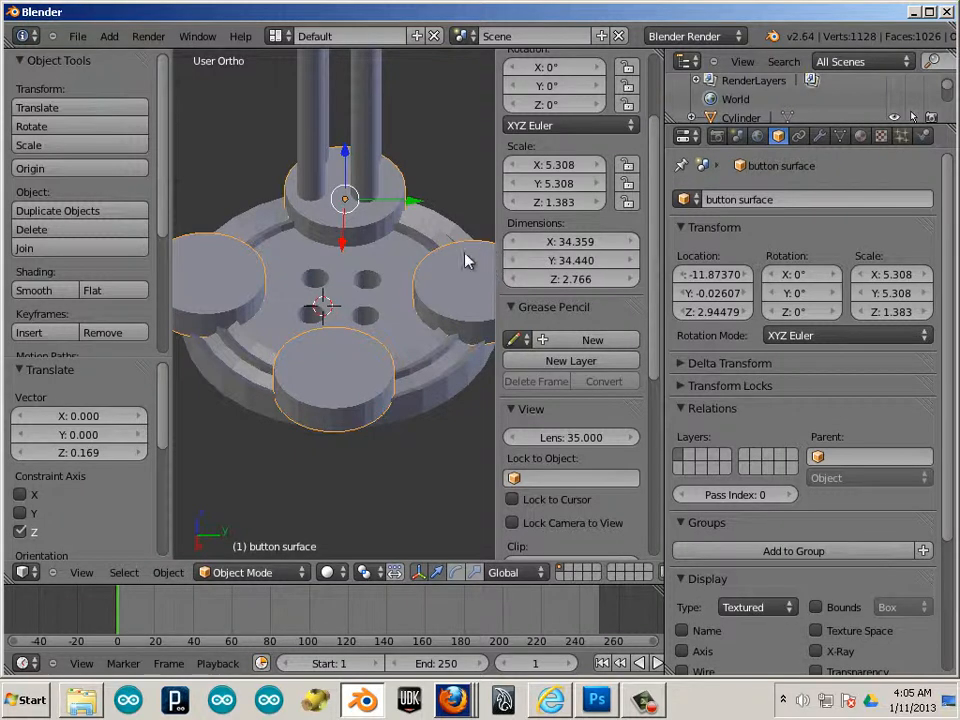
Step: Add a Boolean modifier to the button disc with the Difference operation and "button surface" as its object
right_click(428, 360)
left_click(820, 137)
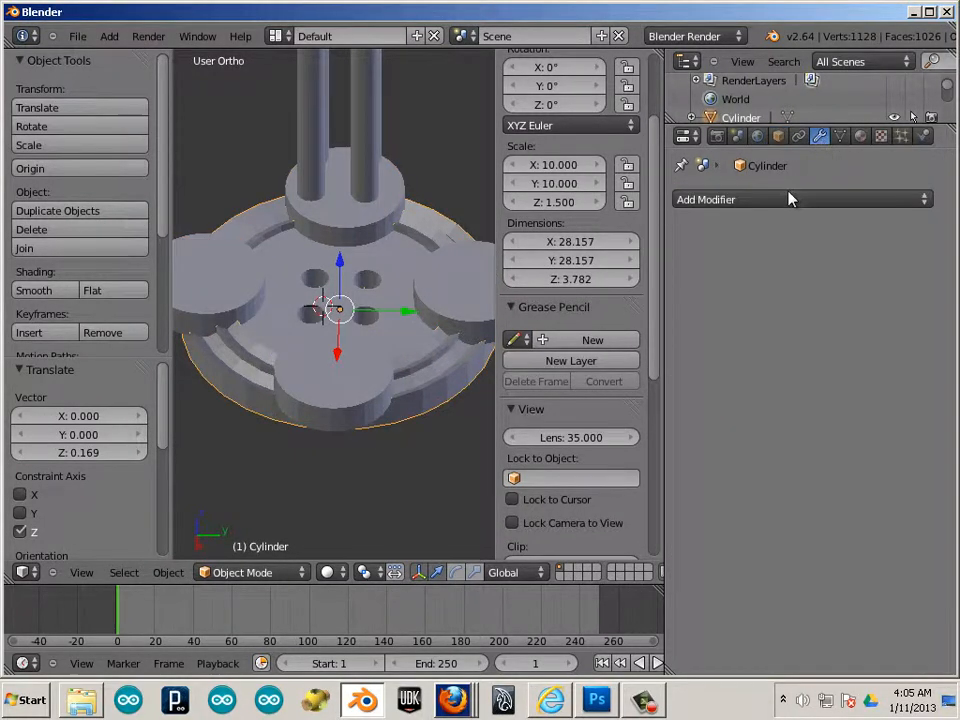
left_click(788, 199)
left_click(530, 280)
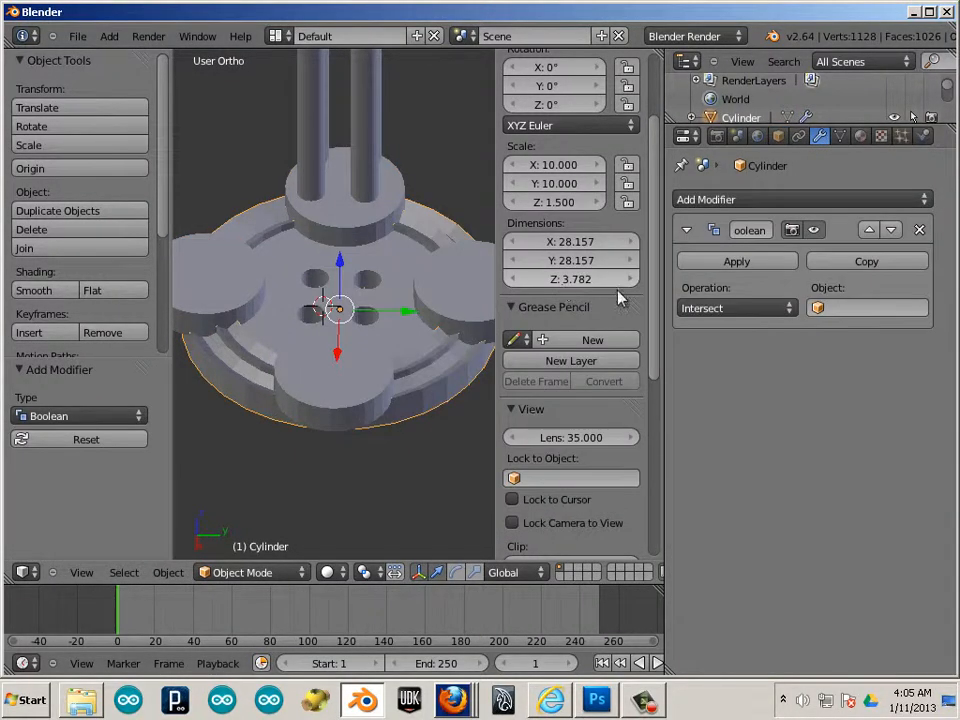
left_click(748, 308)
left_click(710, 246)
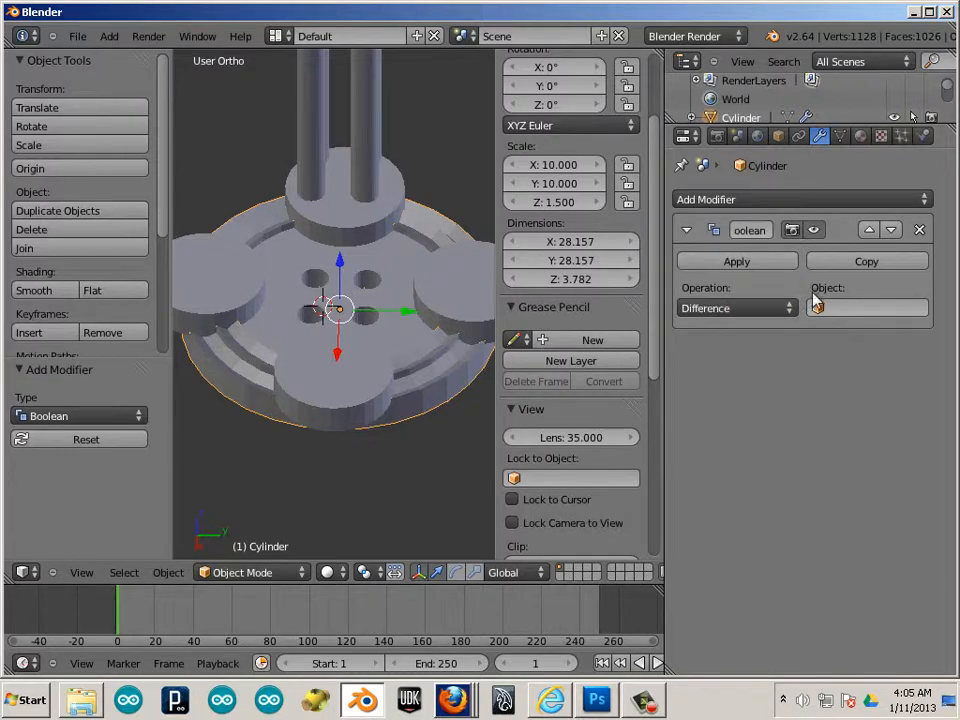
left_click(850, 308)
left_click(840, 337)
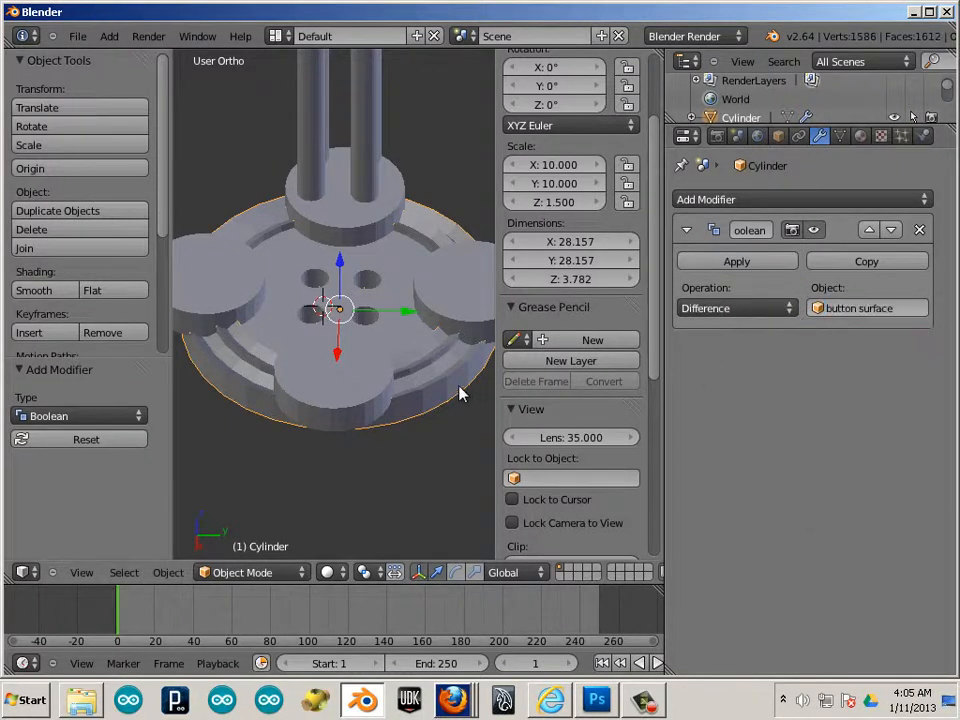
Step: Duplicate the button disc and move the copy about 35.31 along Y, clear of the original
key("z")
mouse_move(439, 377)
middle_mouse_down()
mouse_move(428, 332)
mouse_move(436, 371)
middle_mouse_up()
scroll(436, 371, "down", 5)
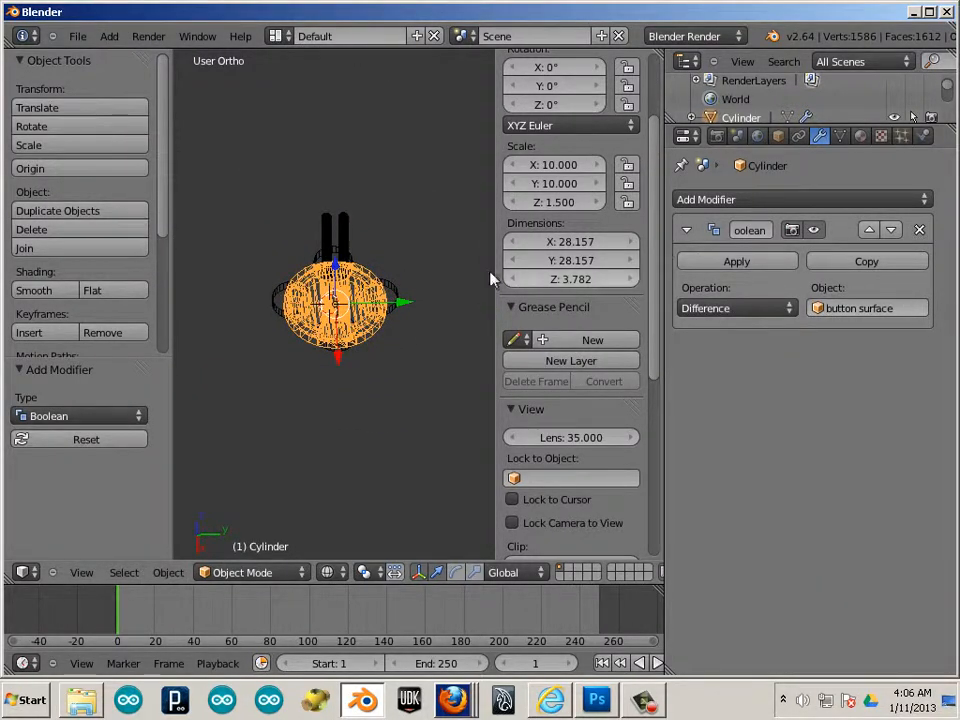
scroll(418, 277, "up", 1)
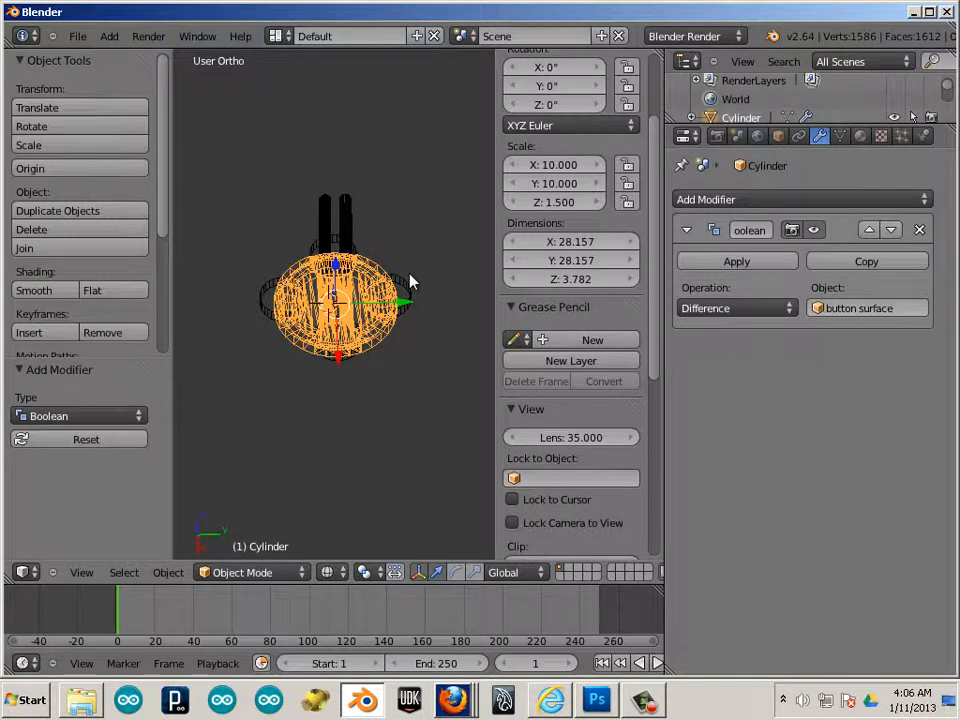
key("z")
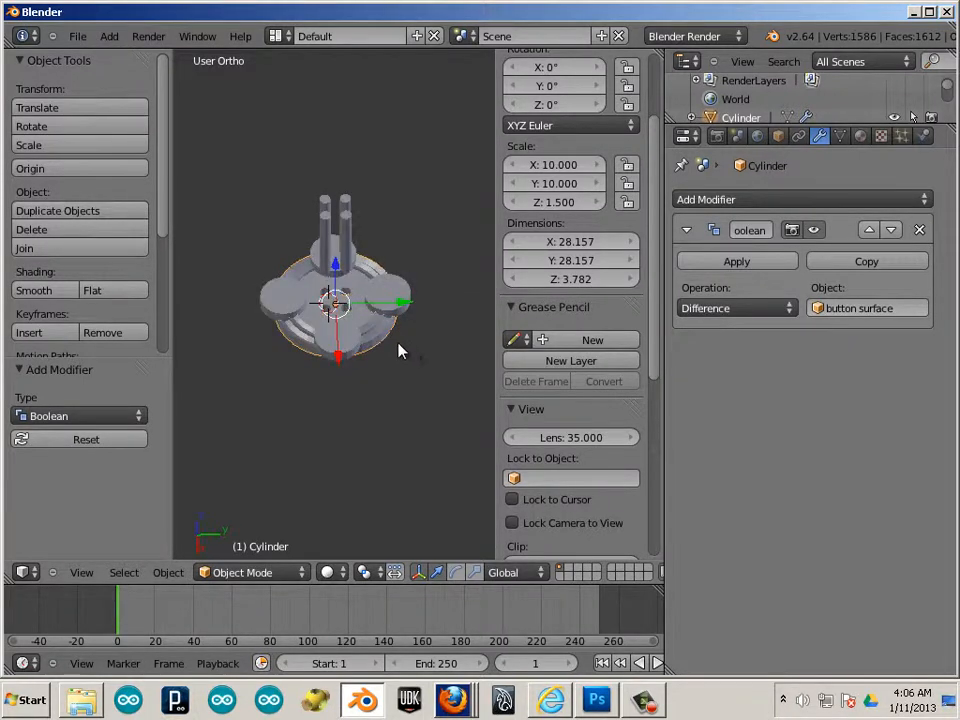
key("a")
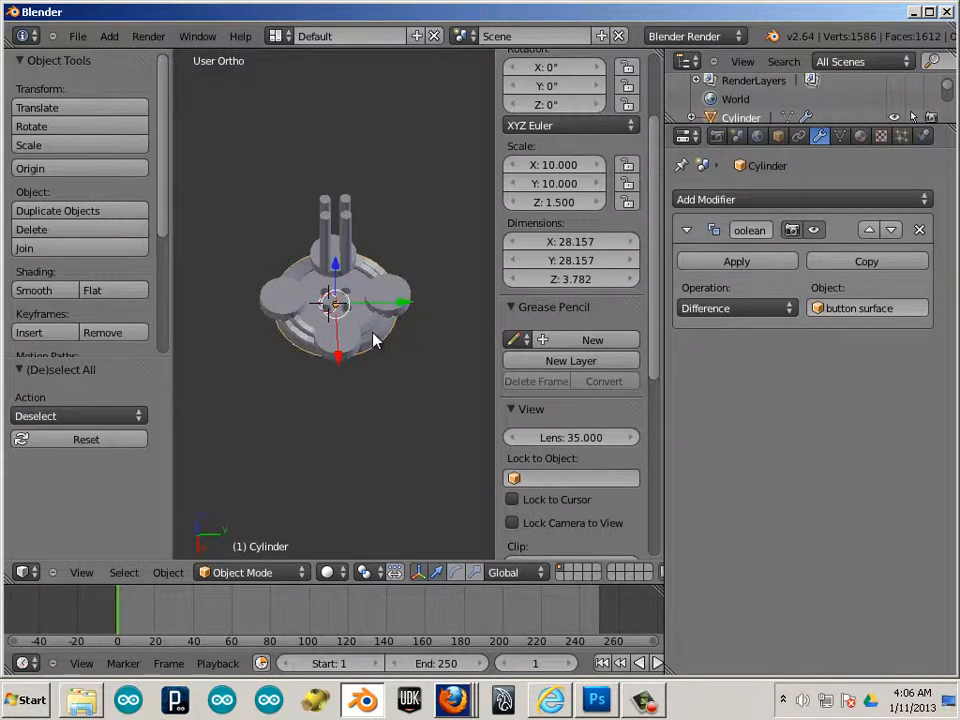
key("shift+d")
left_click(373, 338)
left_click_drag(388, 304, 550, 337)
middle_click_drag(384, 331, 339, 331, "shift")
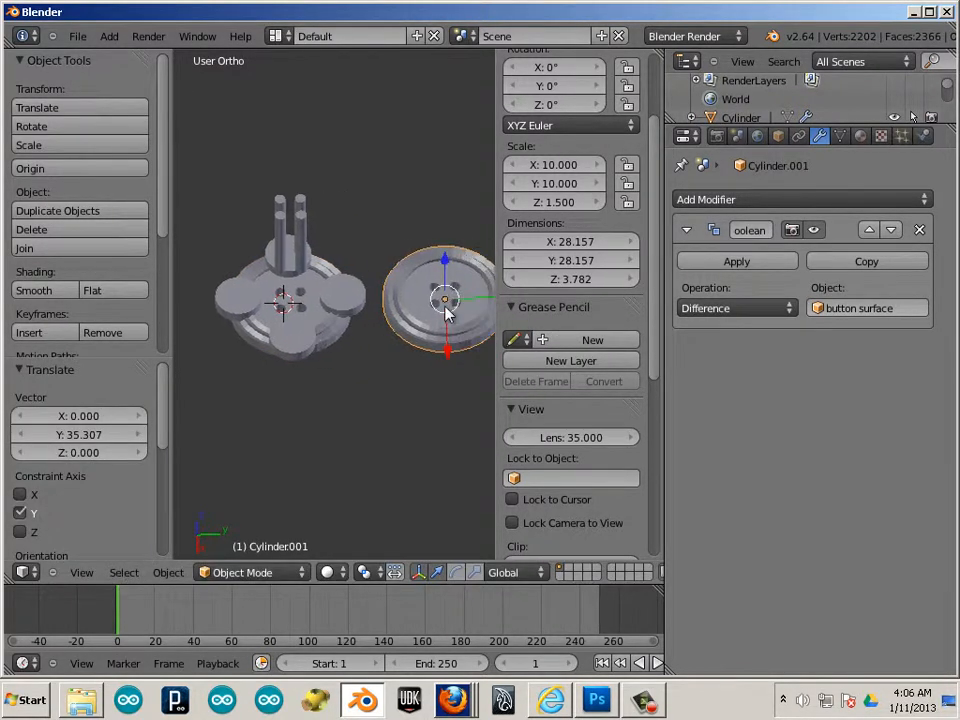
Step: Apply the Boolean modifier on the original button disc, then move "button surface" about -52.17 along Y away from it
right_click(343, 332)
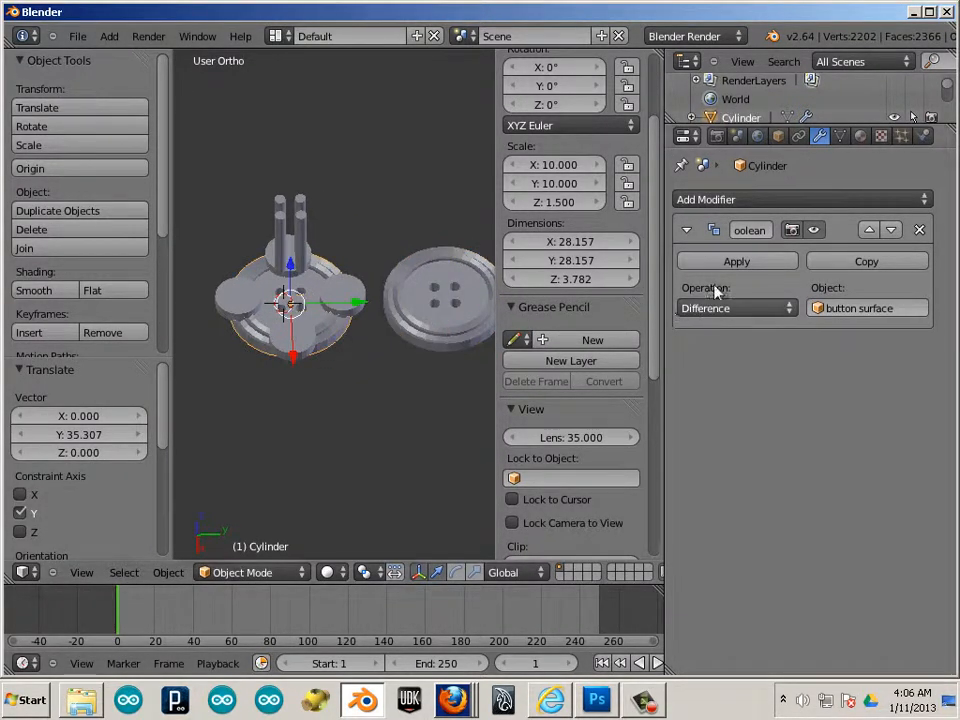
left_click(735, 264)
right_click(360, 295)
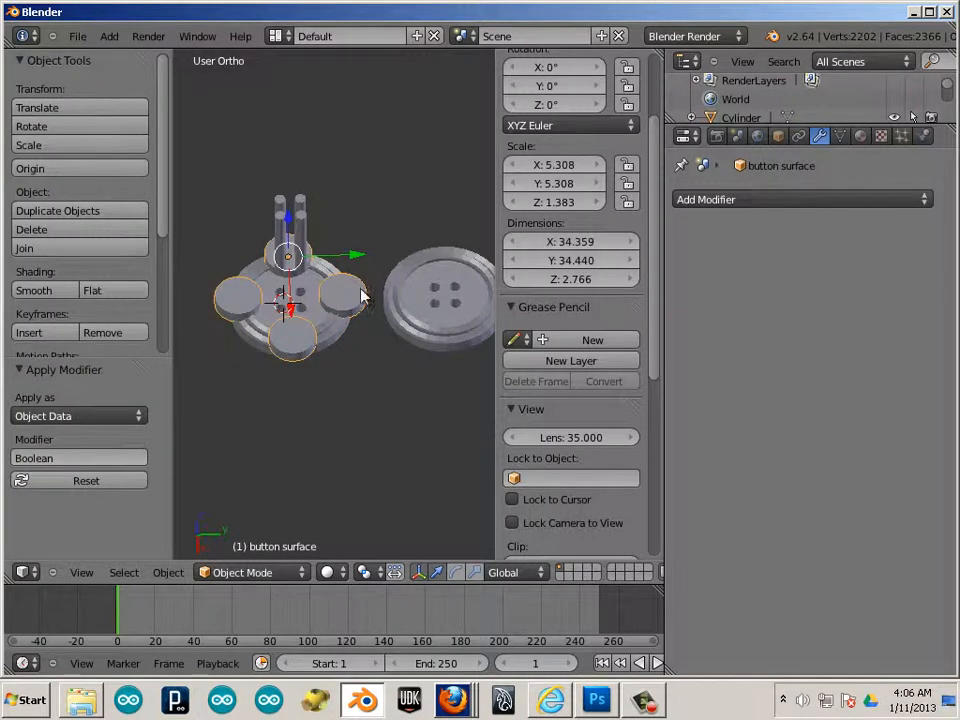
key("g")
key("y")
left_click(129, 274)
Step: Examine the rim cut-outs on the original button disc from above, close up and from the side
scroll(313, 407, "up", 4)
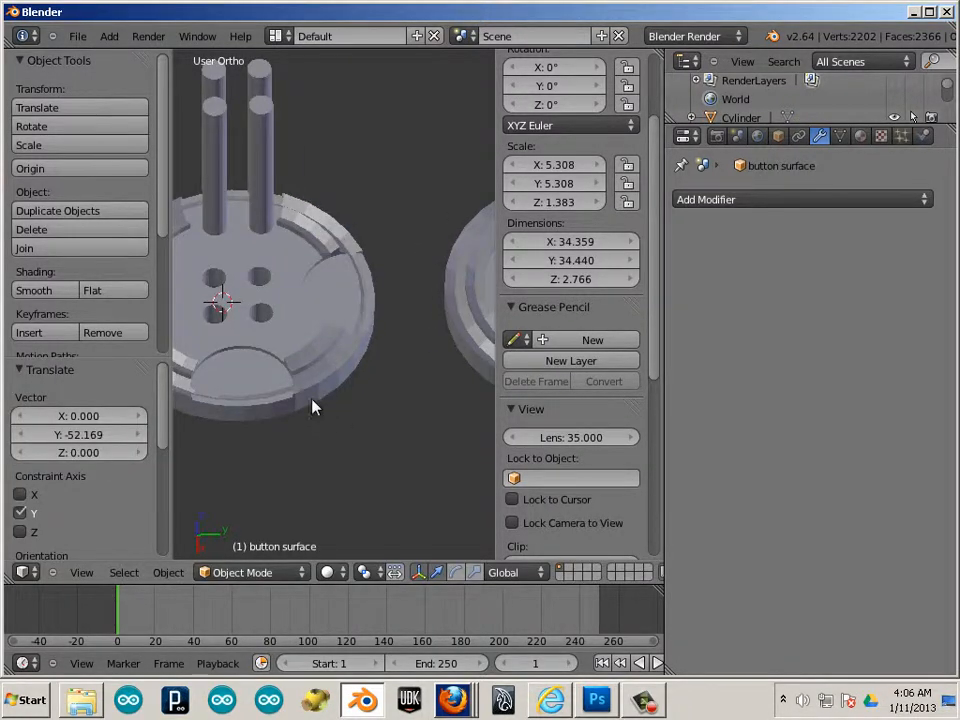
middle_click_drag(313, 407, 381, 349)
right_click(381, 349)
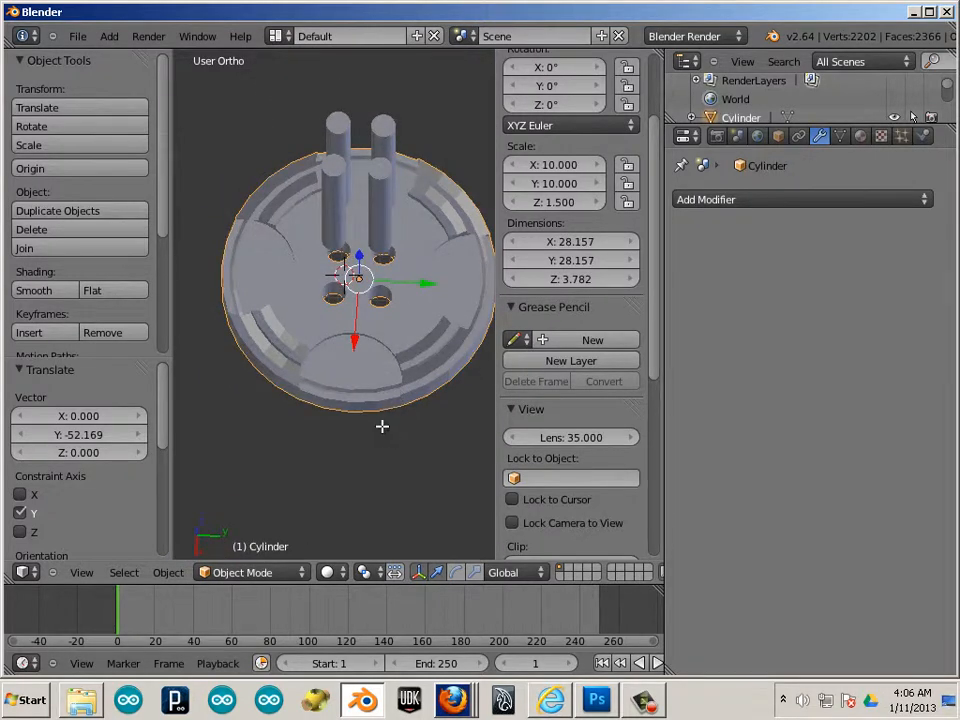
key("Tab")
middle_click_drag(373, 431, 411, 429)
key("Tab")
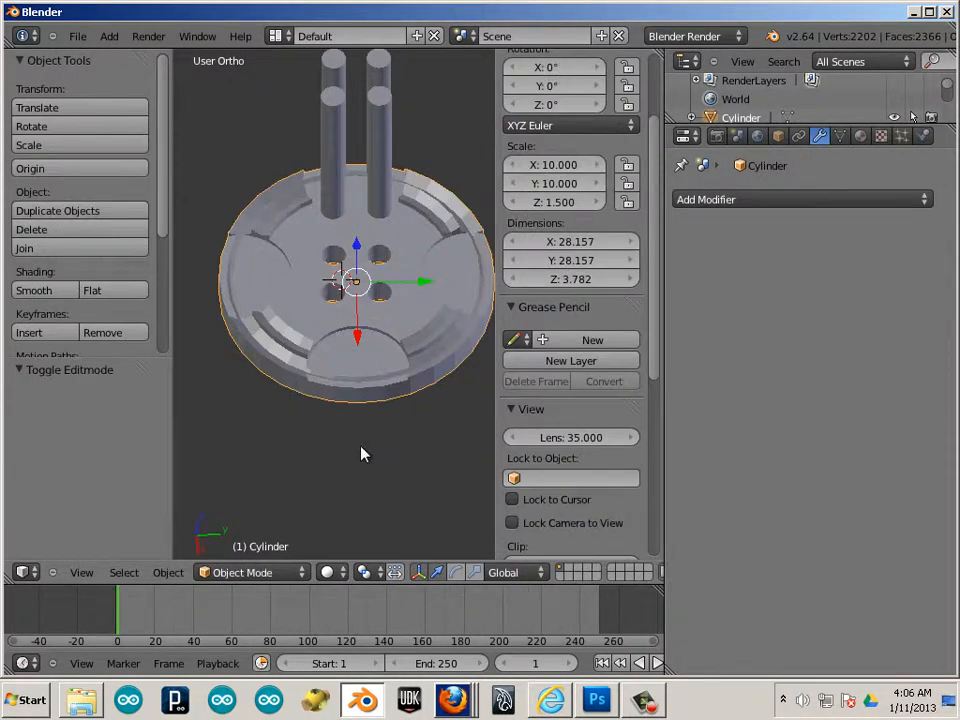
middle_click_drag(361, 454, 460, 372)
scroll(392, 371, "up", 7)
scroll(392, 371, "down", 6)
middle_click_drag(349, 360, 424, 394)
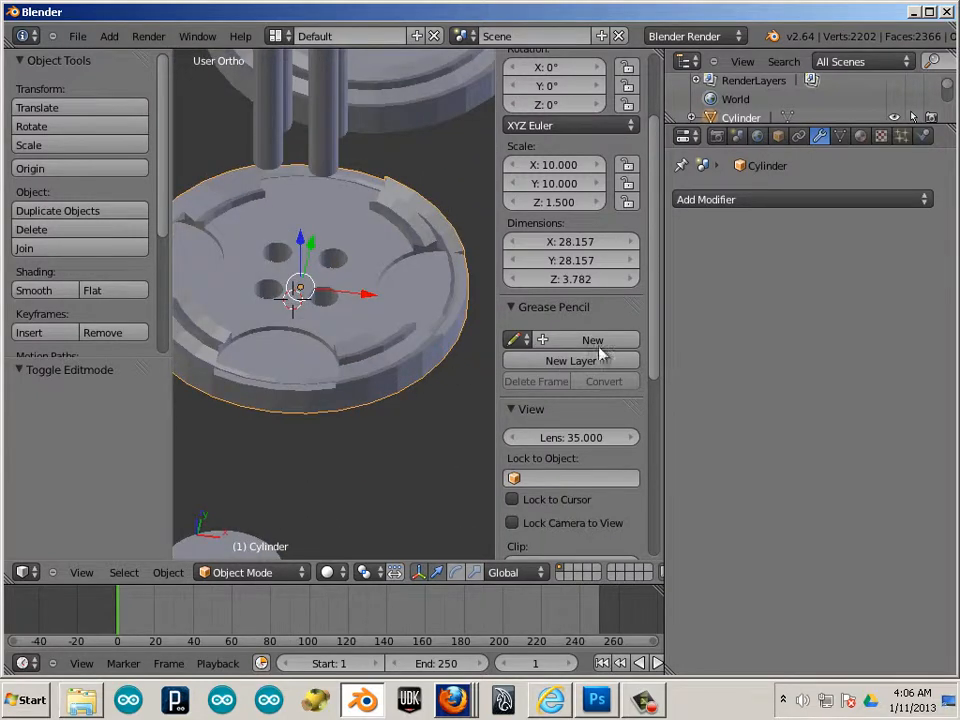
left_click_drag(660, 330, 924, 330)
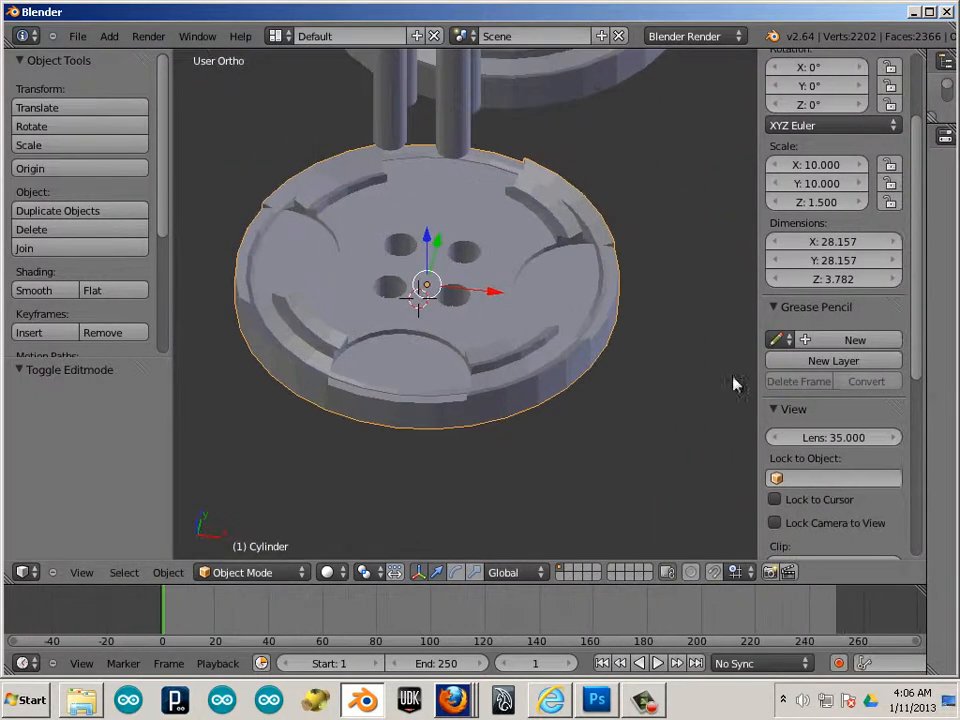
middle_click_drag(733, 385, 418, 337)
scroll(287, 386, "down", 2)
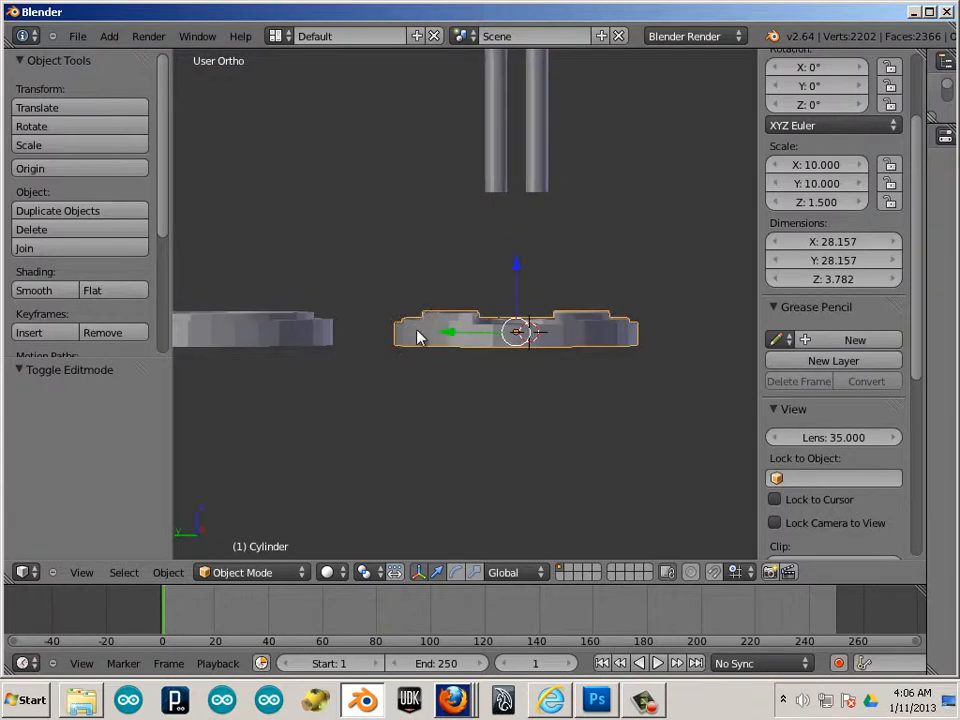